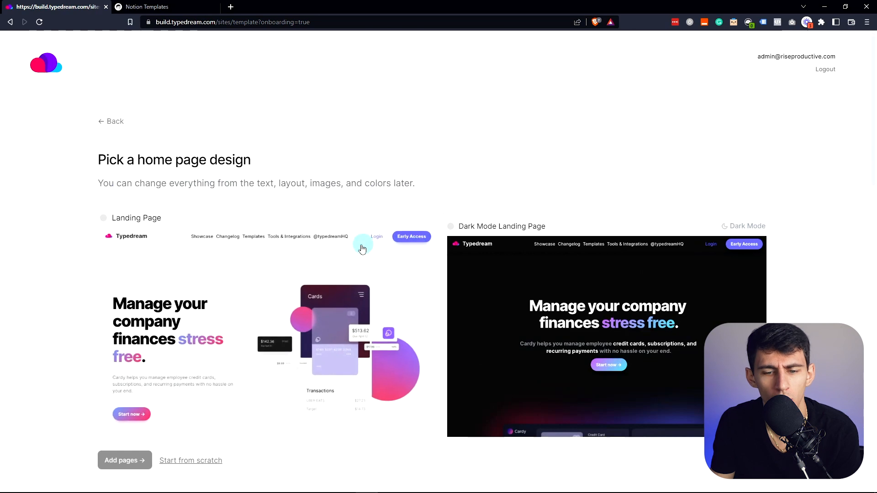
# - Browse the available home page design templates
pyautogui.scroll(-8, 456, 251)
pyautogui.scroll(7, 518, 255)
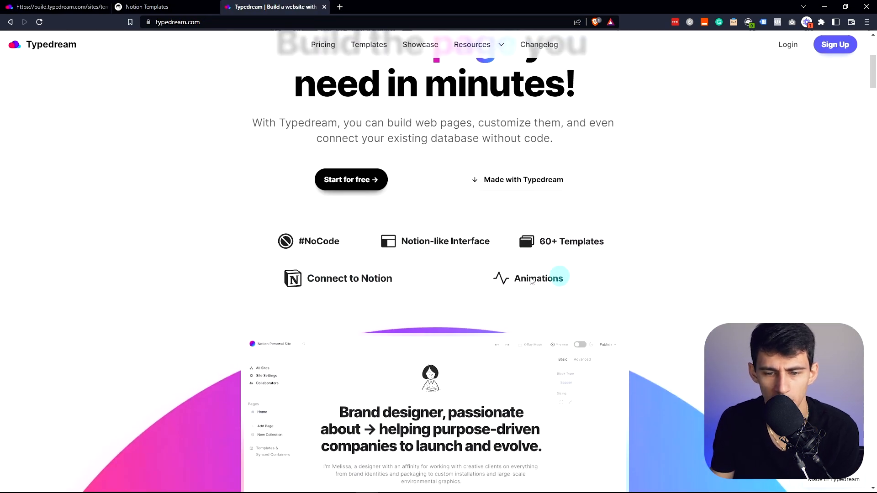
pyautogui.scroll(-5, 594, 267)
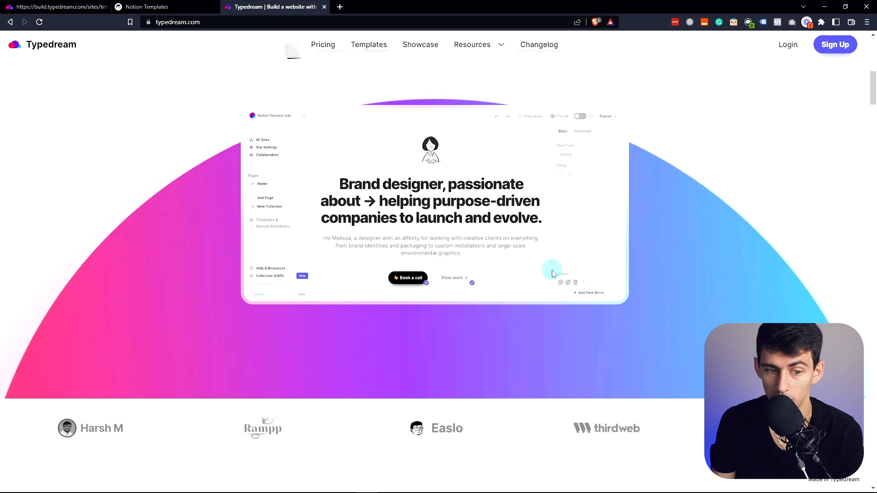
pyautogui.scroll(-1, 544, 272)
pyautogui.click(58, 7)
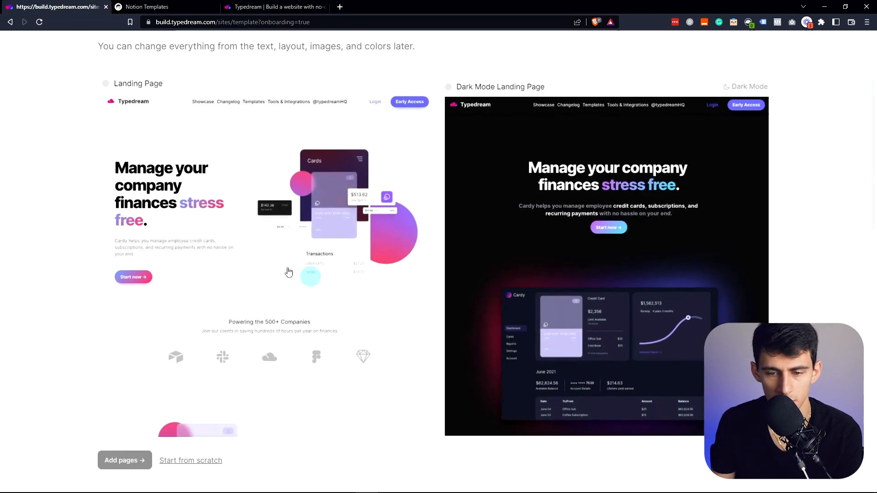
# - Pick the Documentation home page design and continue to adding more pages
pyautogui.scroll(-10, 411, 304)
pyautogui.scroll(-1, 568, 297)
pyautogui.scroll(3, 579, 286)
pyautogui.scroll(-8, 581, 285)
pyautogui.scroll(8, 583, 279)
pyautogui.click(584, 252)
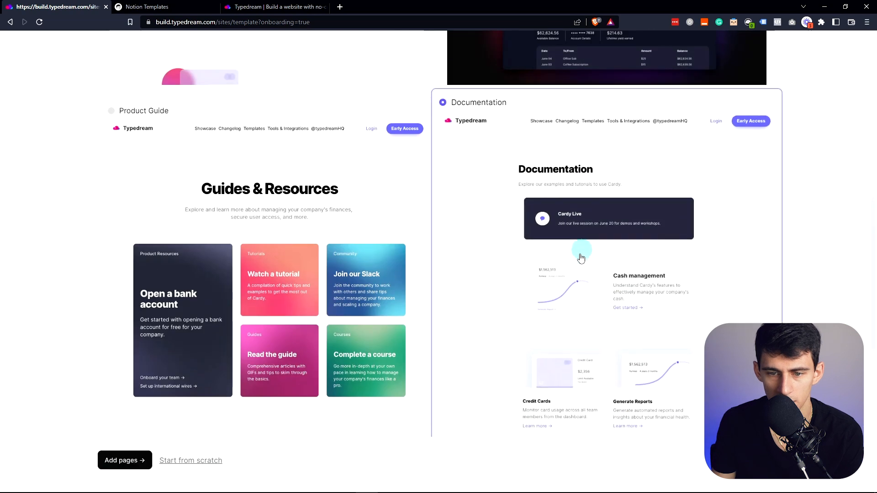
pyautogui.click(111, 462)
pyautogui.scroll(-7, 570, 238)
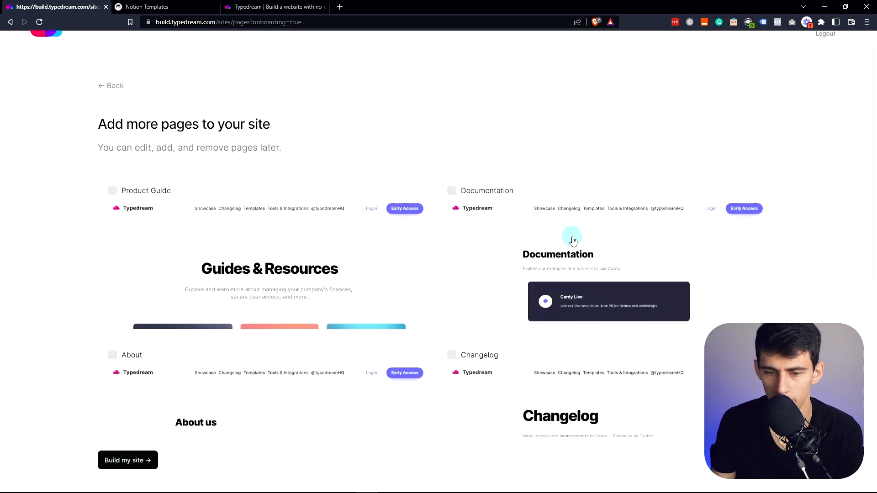
# - Include the About and Pricing pages and build the site
pyautogui.click(227, 214)
pyautogui.click(224, 296)
pyautogui.scroll(-3, 629, 308)
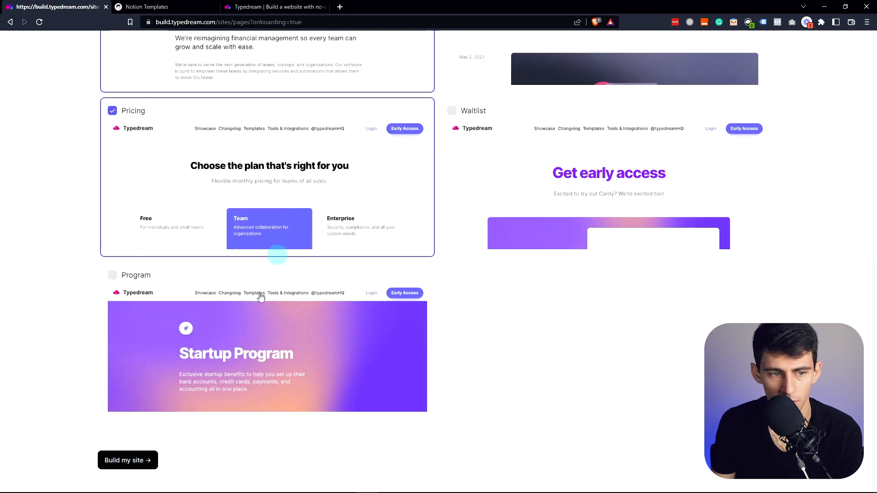
pyautogui.click(120, 464)
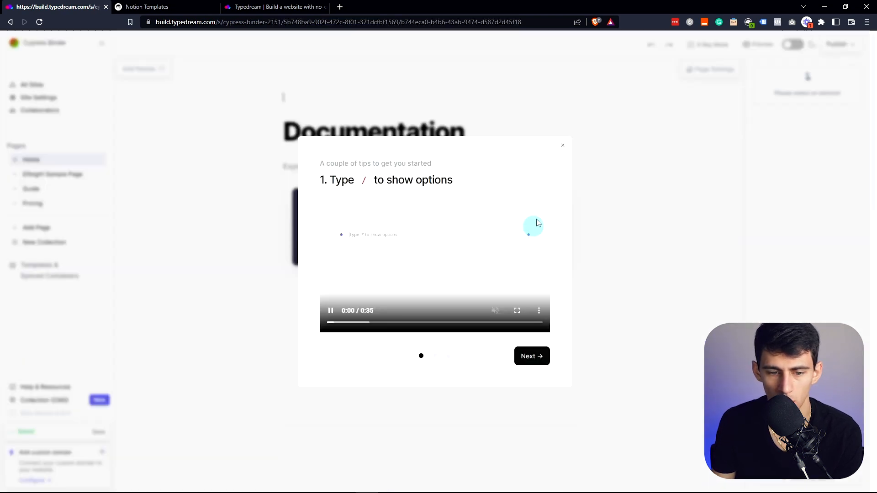
# - Dismiss the starter tips and open a new blank browser tab
pyautogui.click(579, 412)
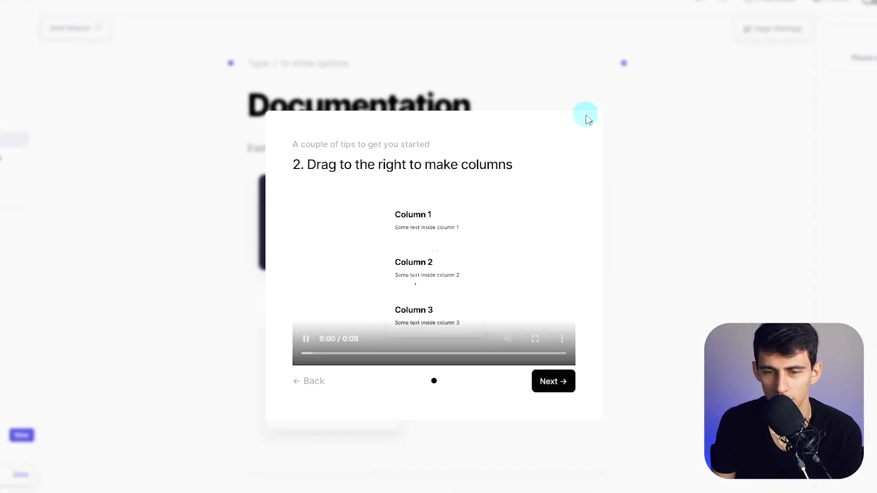
pyautogui.click(625, 93)
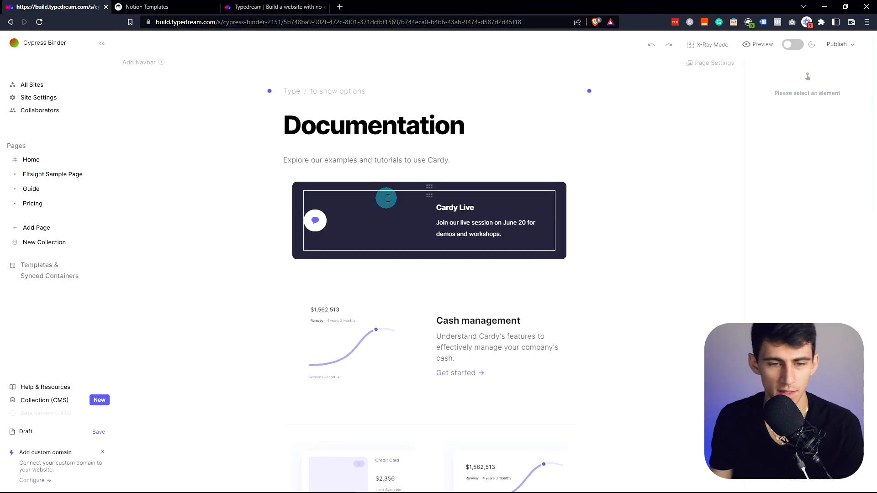
pyautogui.scroll(-2, 388, 198)
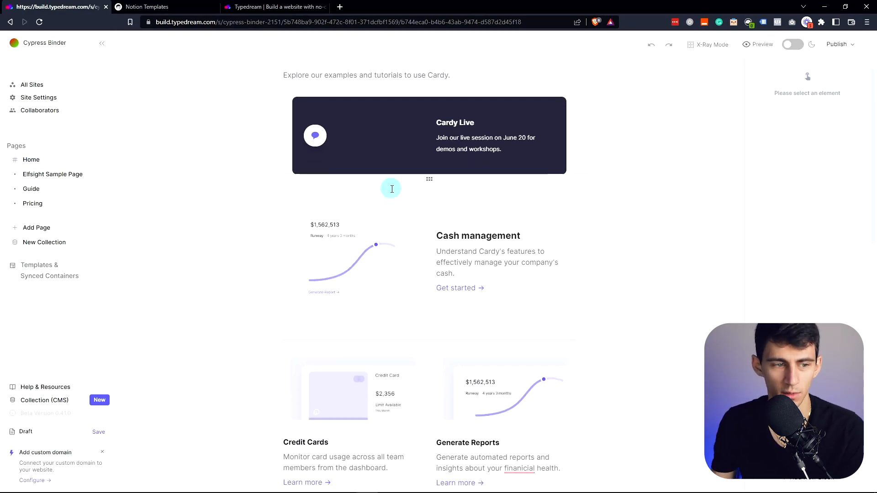
pyautogui.scroll(2, 392, 188)
pyautogui.click(340, 7)
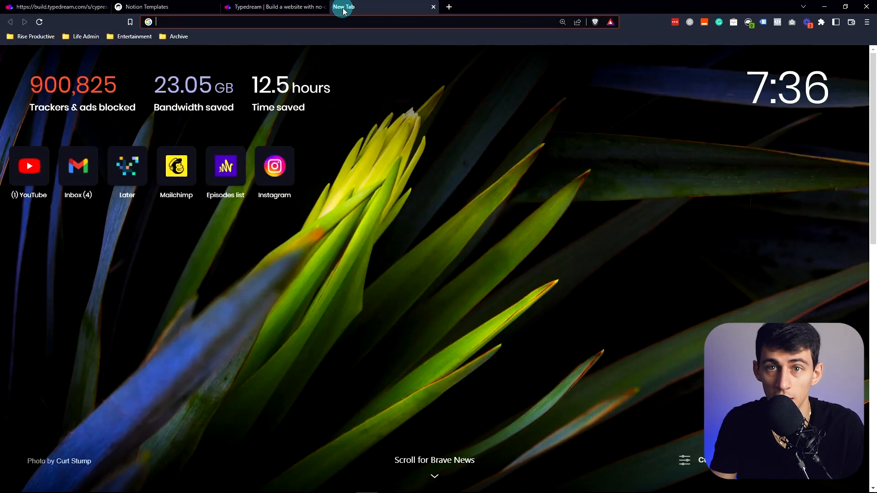
# - Load typedream.com and view its pricing plans
pyautogui.write('type')
pyautogui.press('Return')
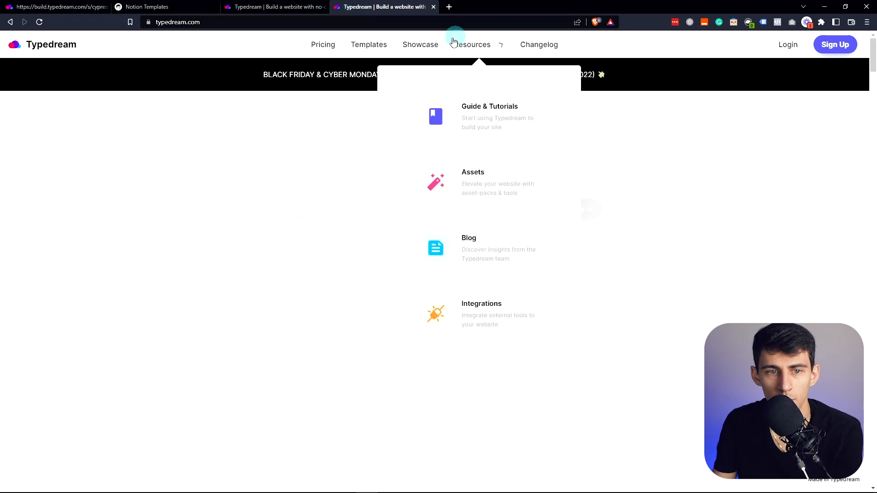
pyautogui.click(323, 45)
pyautogui.scroll(-4, 299, 253)
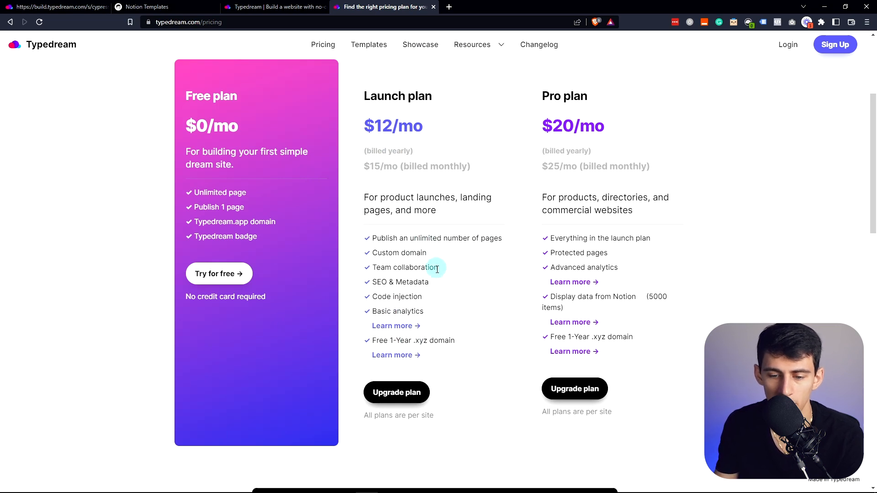
pyautogui.scroll(2, 436, 267)
# - View Super.so's pricing plans in a new tab, then open another blank tab
pyautogui.click(448, 7)
pyautogui.write('super')
pyautogui.press('Return')
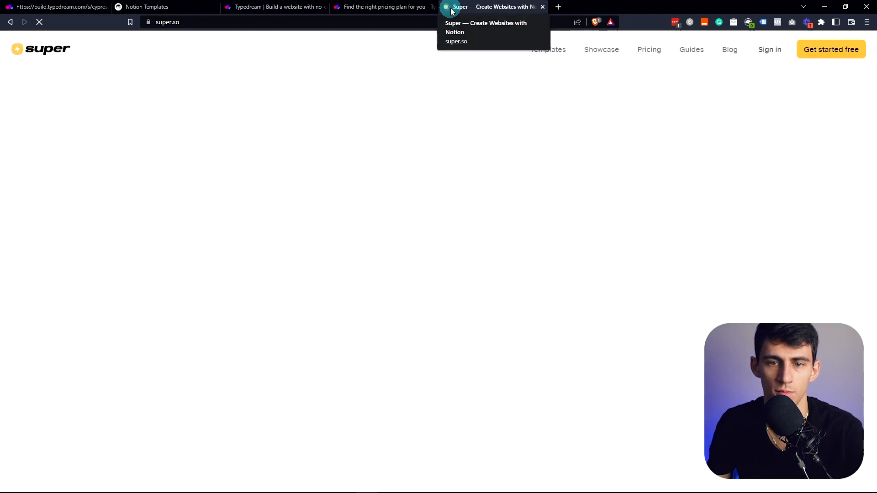
pyautogui.click(642, 51)
pyautogui.scroll(-2, 493, 215)
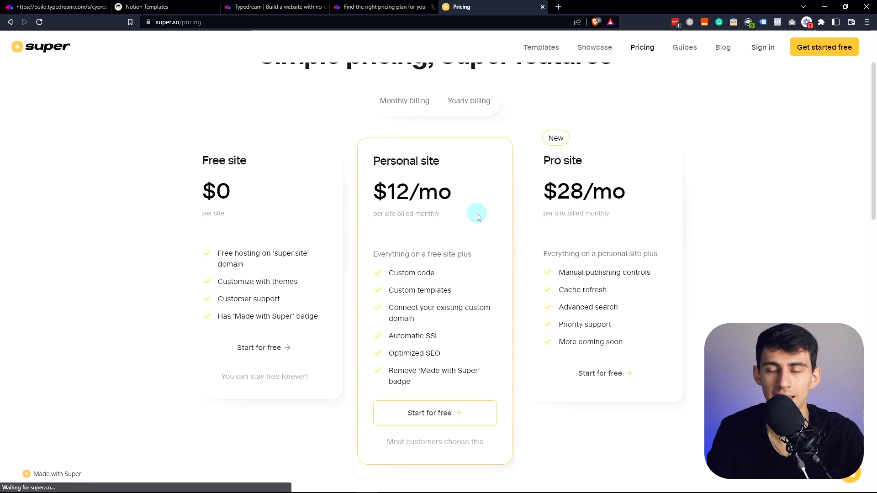
pyautogui.click(558, 6)
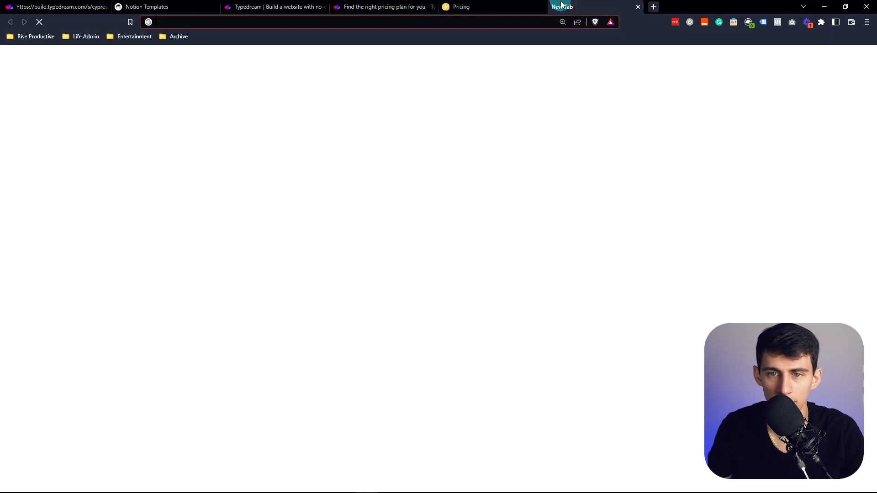
# - Load riseproductive.com and scroll through it as a reference
pyautogui.write('rise')
pyautogui.press('Return')
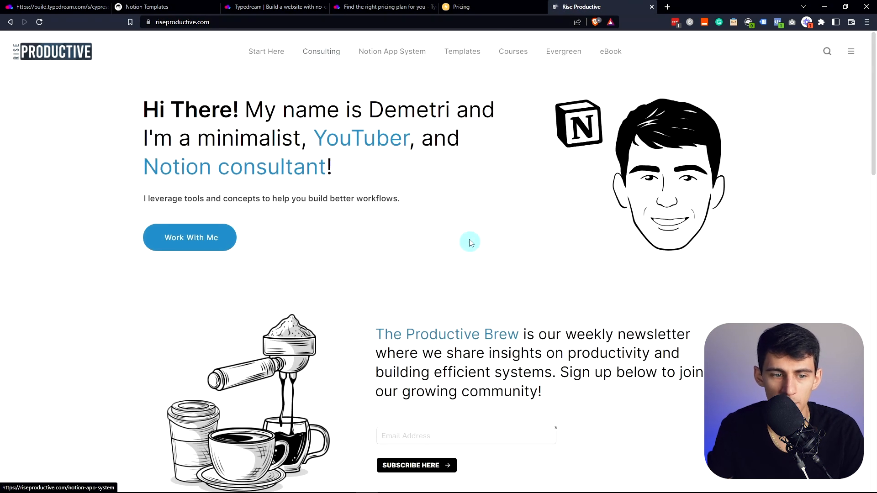
pyautogui.scroll(-15, 520, 240)
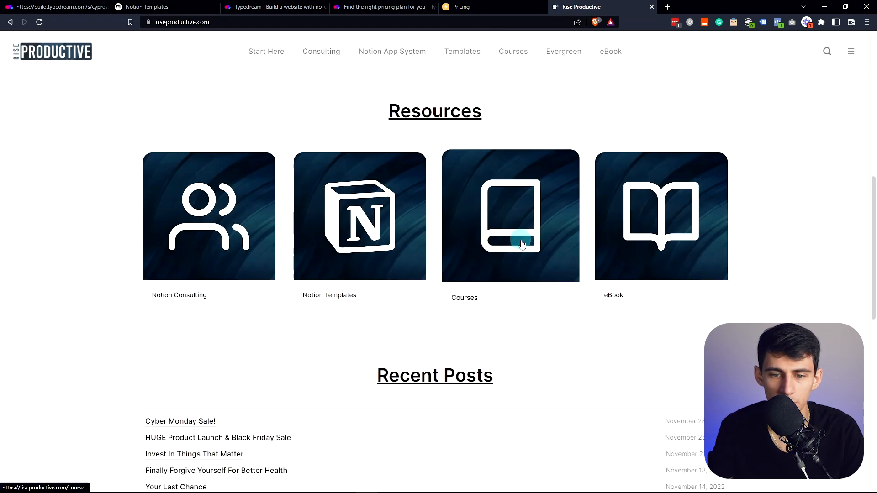
pyautogui.scroll(8, 521, 248)
pyautogui.scroll(10, 408, 269)
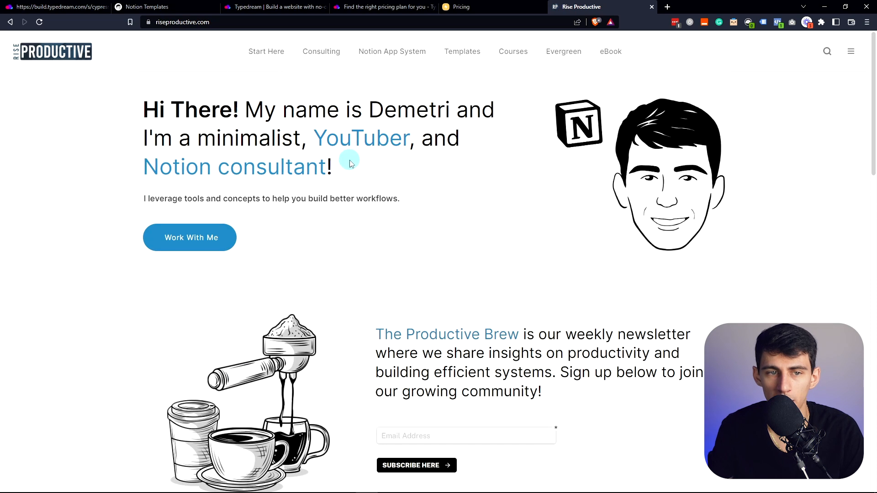
# - Browse Easlo's Notion Creator Course page, then return to the Typedream editor
pyautogui.click(147, 6)
pyautogui.scroll(15, 224, 110)
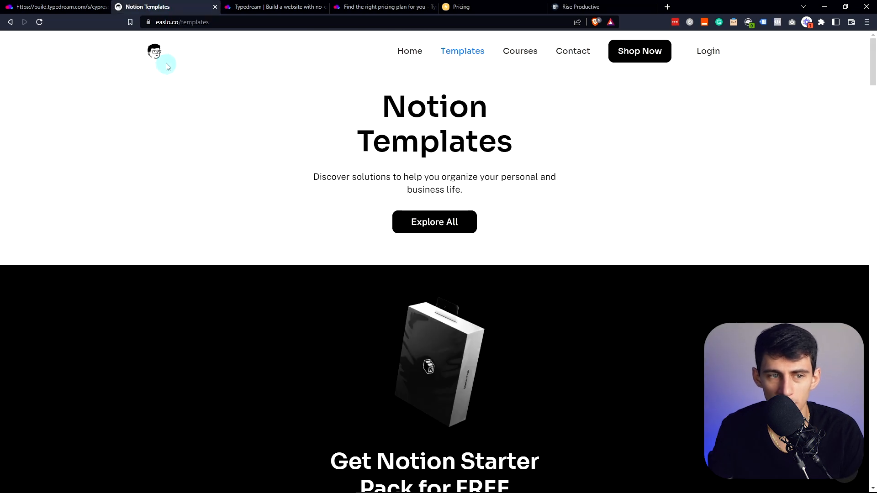
pyautogui.scroll(-10, 376, 198)
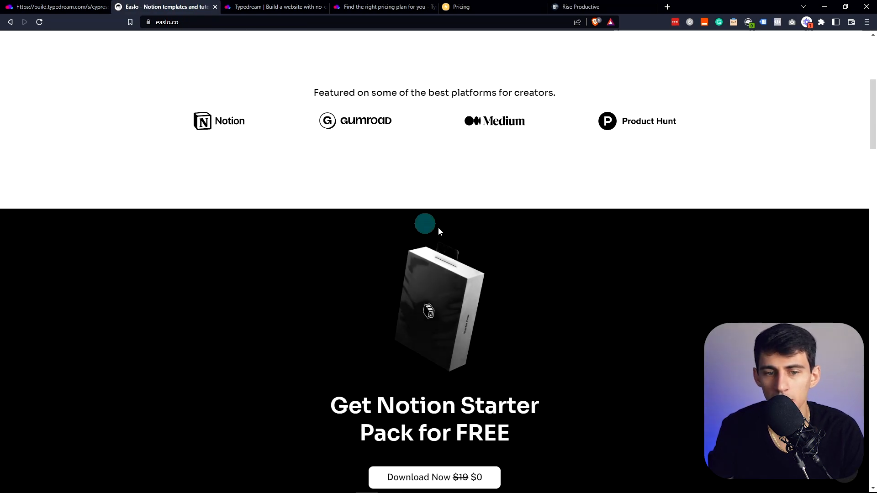
pyautogui.scroll(10, 396, 304)
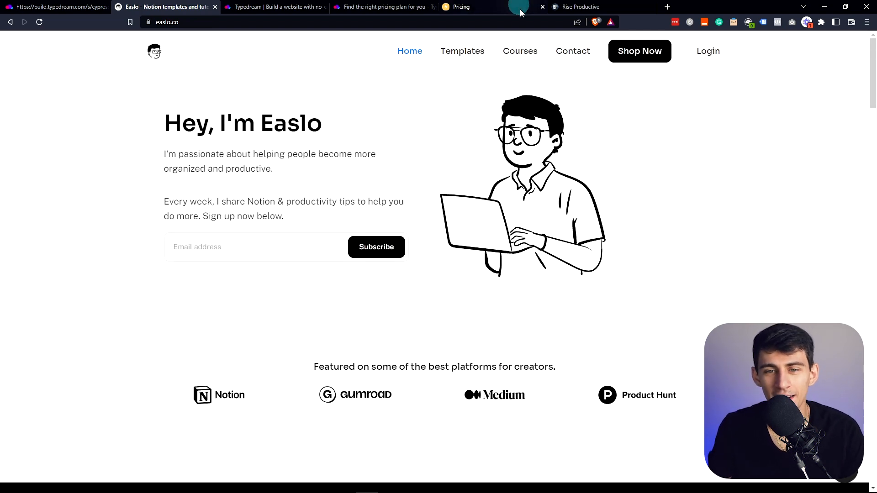
pyautogui.click(521, 52)
pyautogui.scroll(-5, 378, 250)
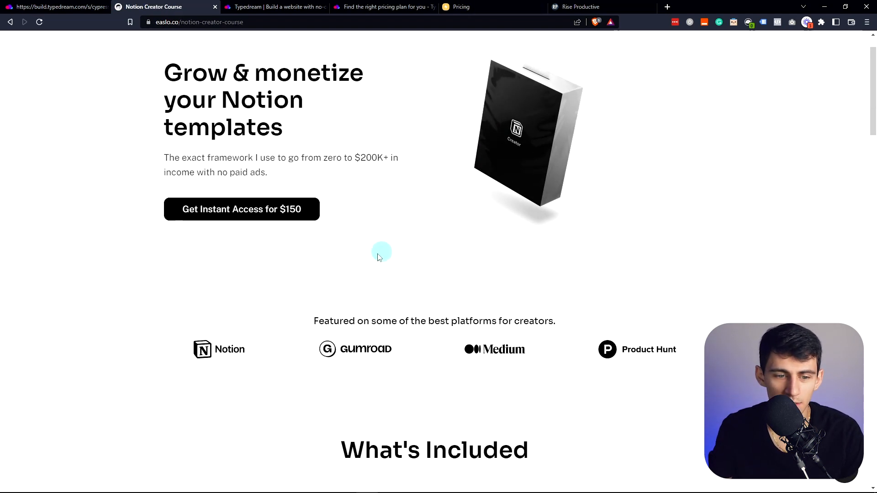
pyautogui.scroll(-8, 473, 280)
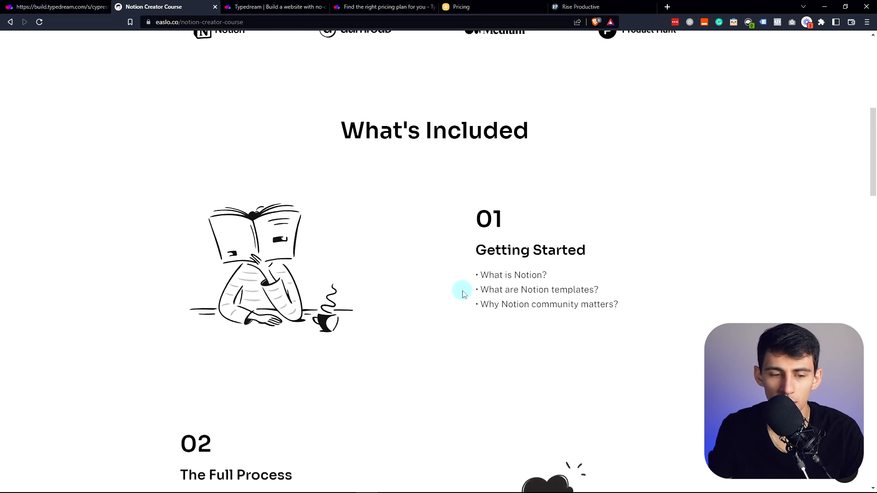
pyautogui.click(2, 6)
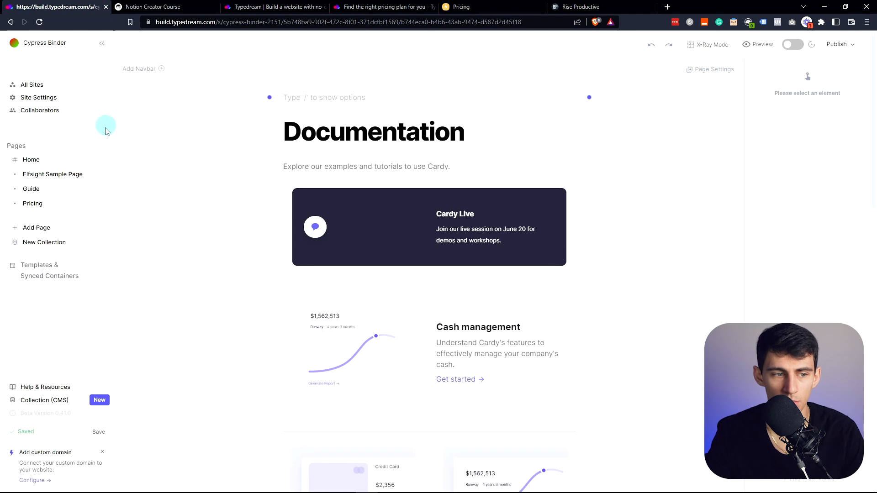
# - Add a Home/About/Sign Up navbar above the Documentation heading, then view Super.so pricing
pyautogui.click(468, 119)
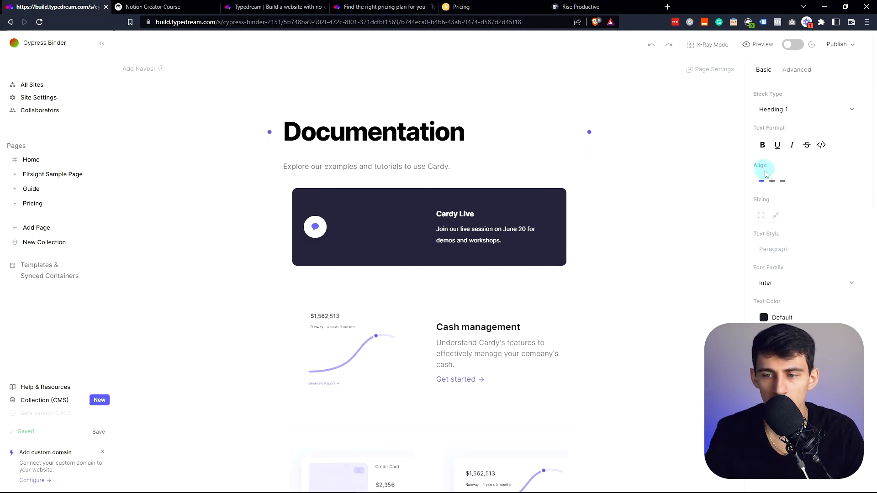
pyautogui.click(795, 45)
pyautogui.click(797, 44)
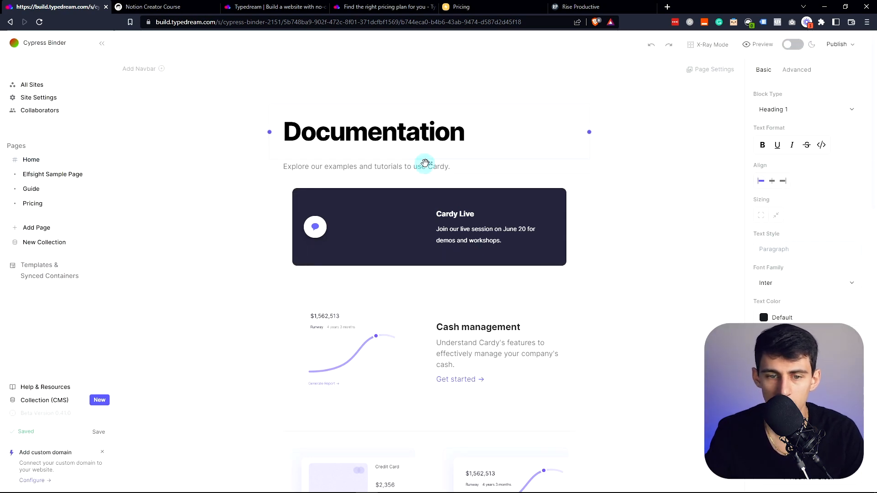
pyautogui.click(155, 70)
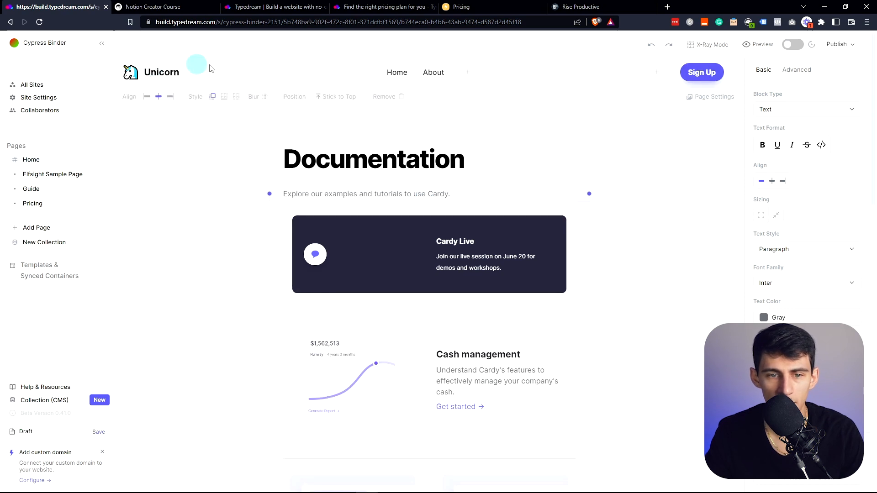
pyautogui.click(430, 74)
pyautogui.click(407, 73)
pyautogui.click(476, 6)
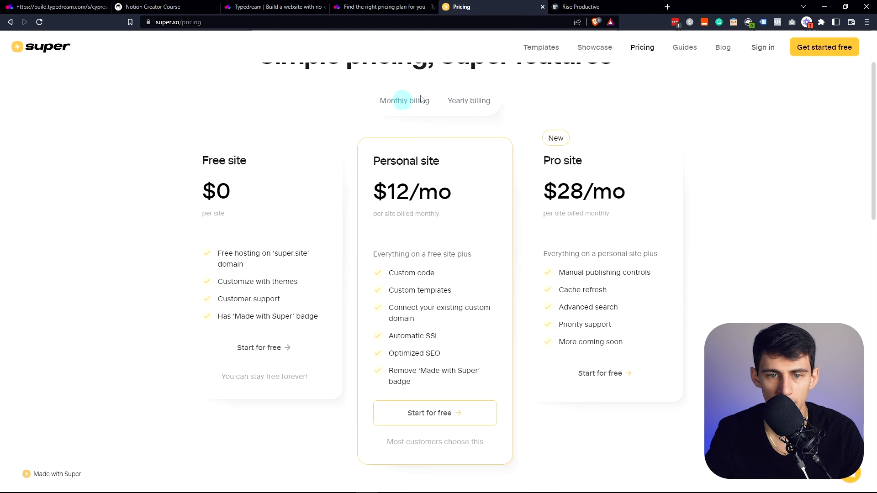
# - Glance at the Rise Productive and Typedream pricing tabs, then go back to the Typedream editor
pyautogui.click(579, 6)
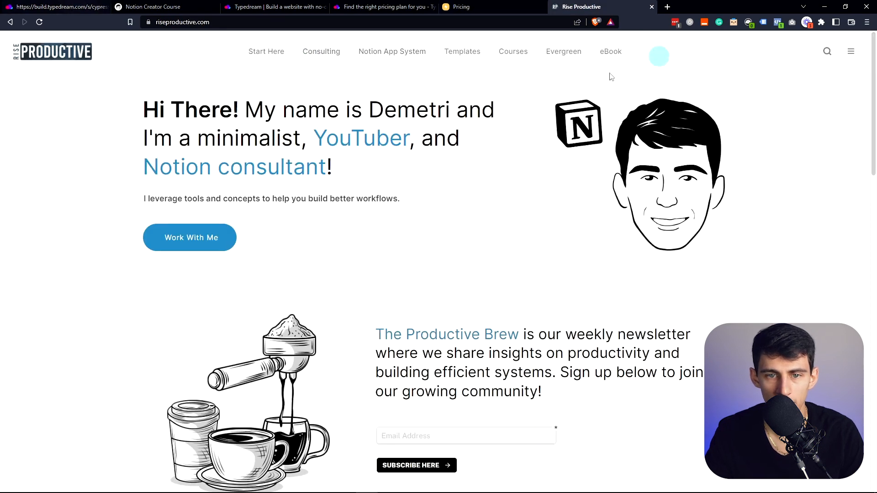
pyautogui.click(262, 7)
pyautogui.click(393, 6)
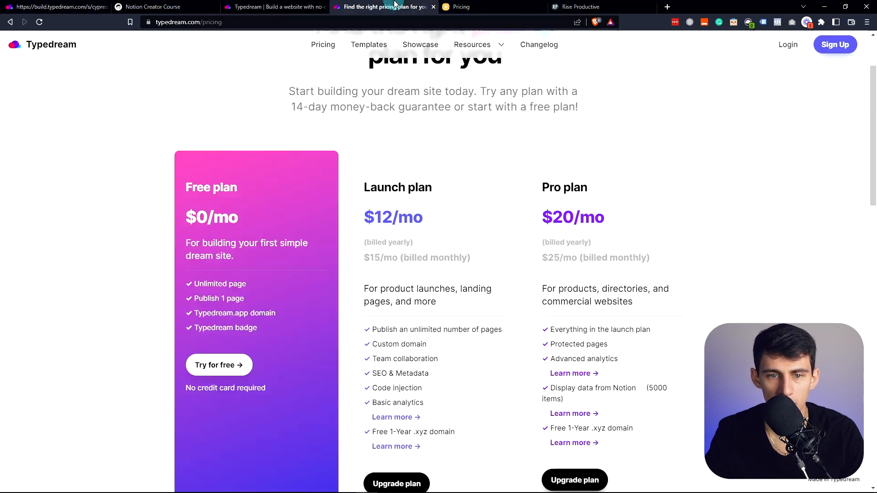
pyautogui.click(151, 6)
pyautogui.click(60, 6)
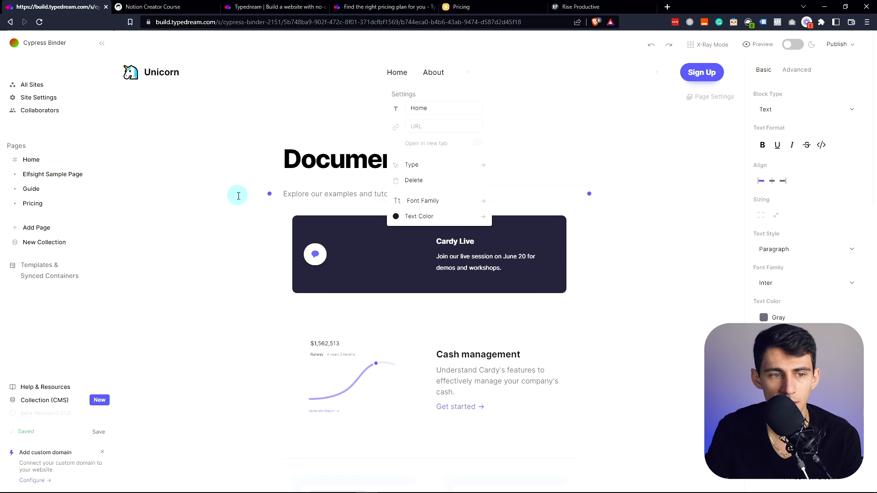
pyautogui.click(268, 142)
pyautogui.press('BackSpace')
pyautogui.scroll(-6, 489, 178)
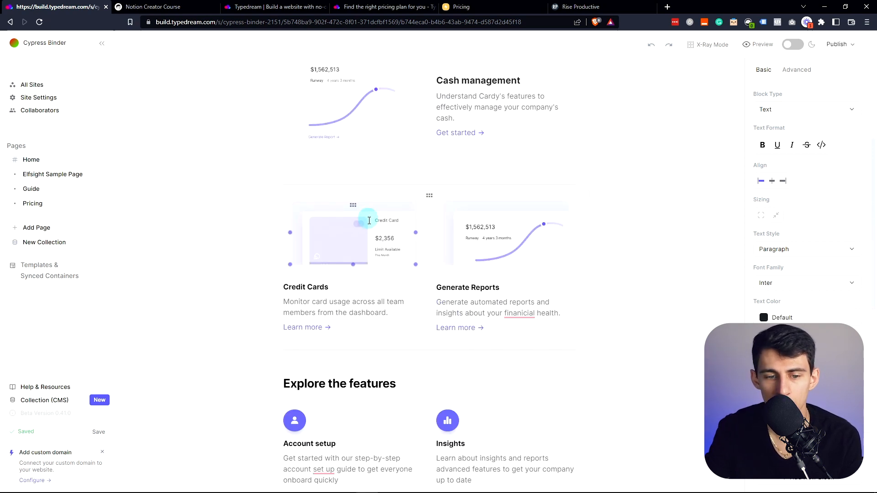
pyautogui.scroll(-5, 493, 222)
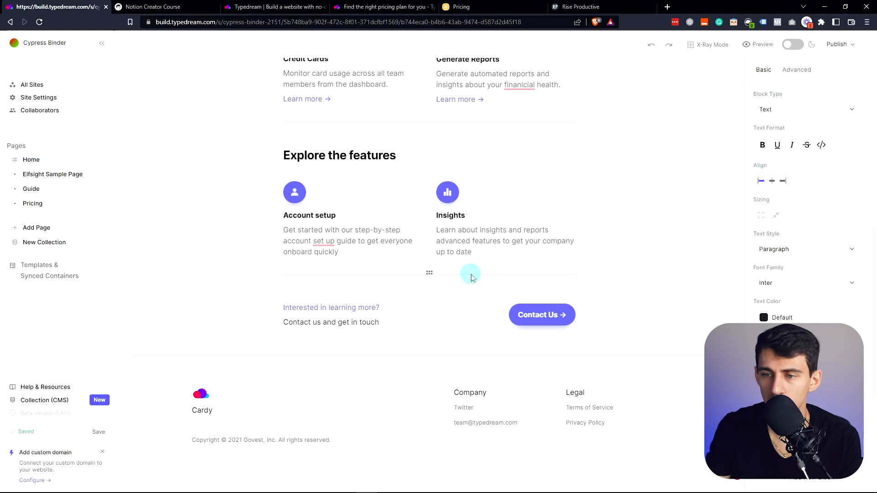
pyautogui.scroll(7, 472, 277)
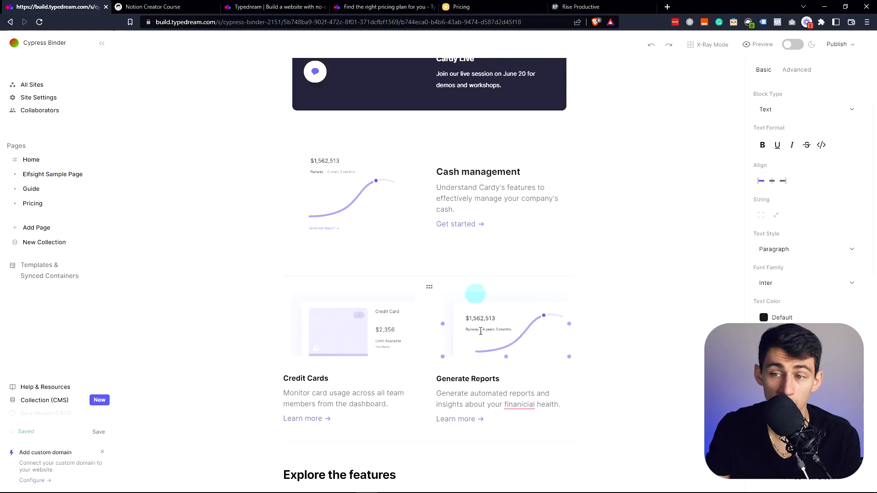
pyautogui.scroll(-12, 400, 195)
pyautogui.scroll(5, 401, 195)
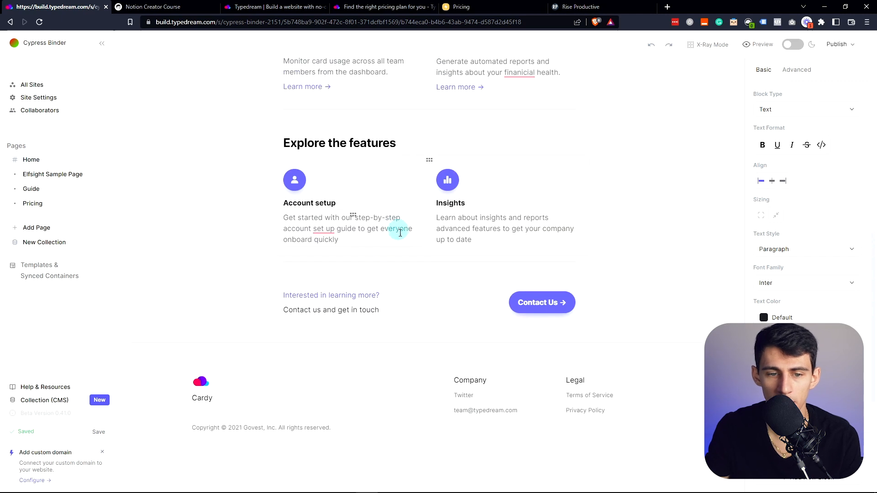
pyautogui.click(496, 331)
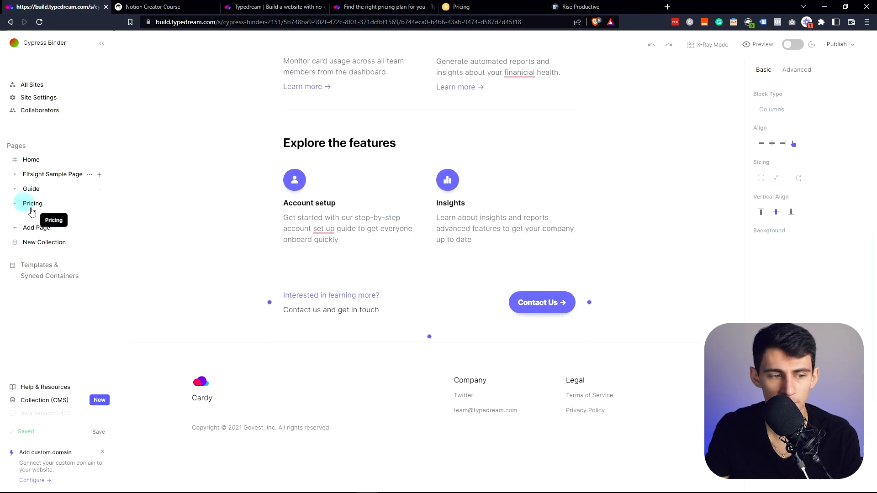
# - Start a new page and look through the webpage template gallery before closing it
pyautogui.click(58, 228)
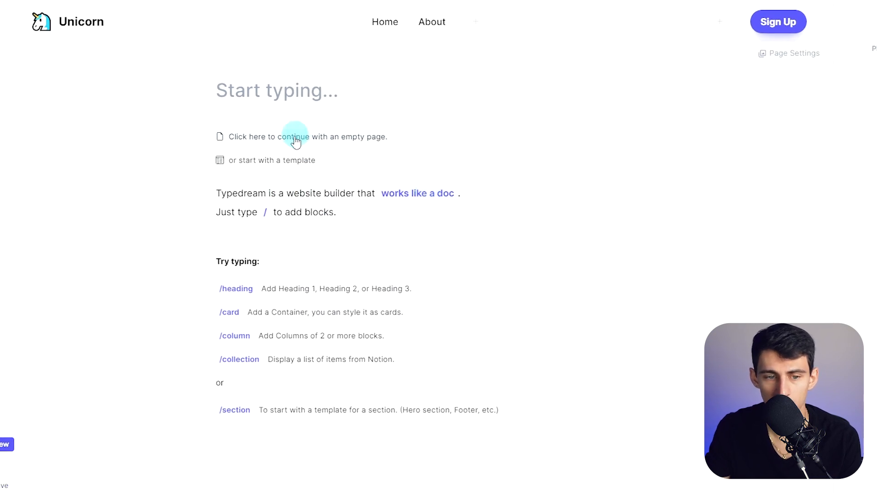
pyautogui.click(281, 160)
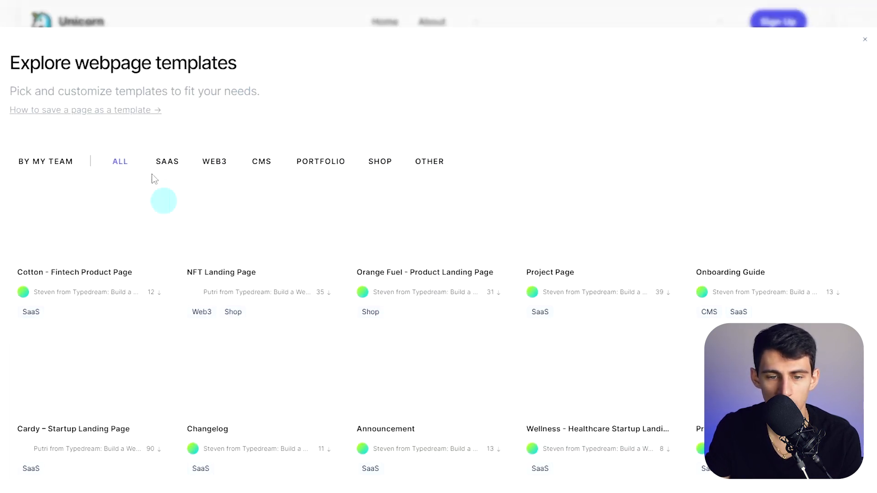
pyautogui.scroll(-10, 397, 205)
pyautogui.scroll(10, 254, 219)
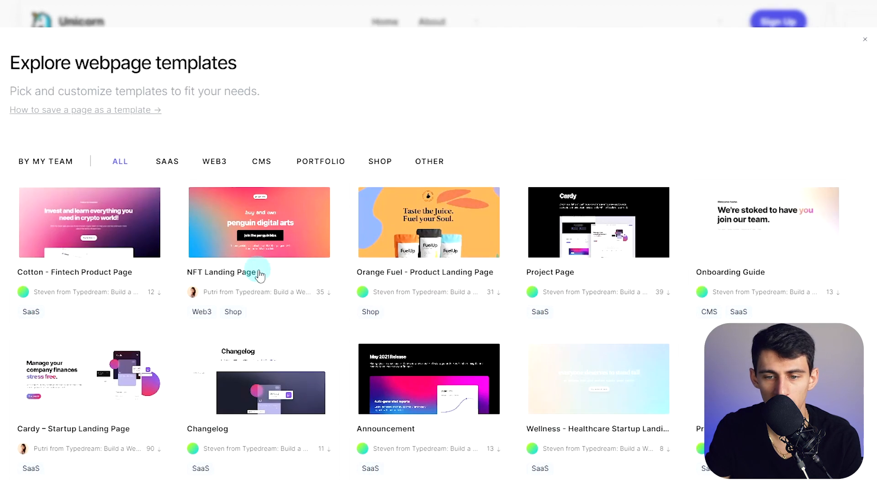
pyautogui.click(865, 38)
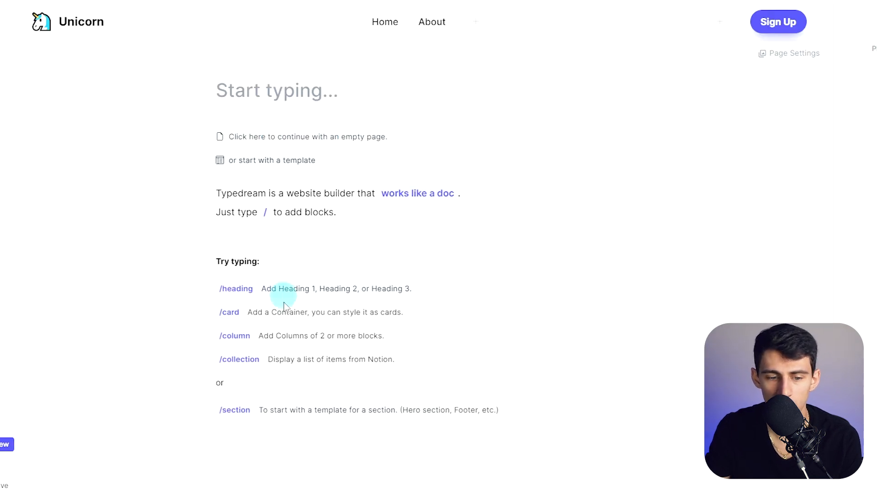
# - Continue with an empty page whose first block is an empty Heading 1
pyautogui.click(311, 137)
pyautogui.write('/h1')
pyautogui.press('Return')
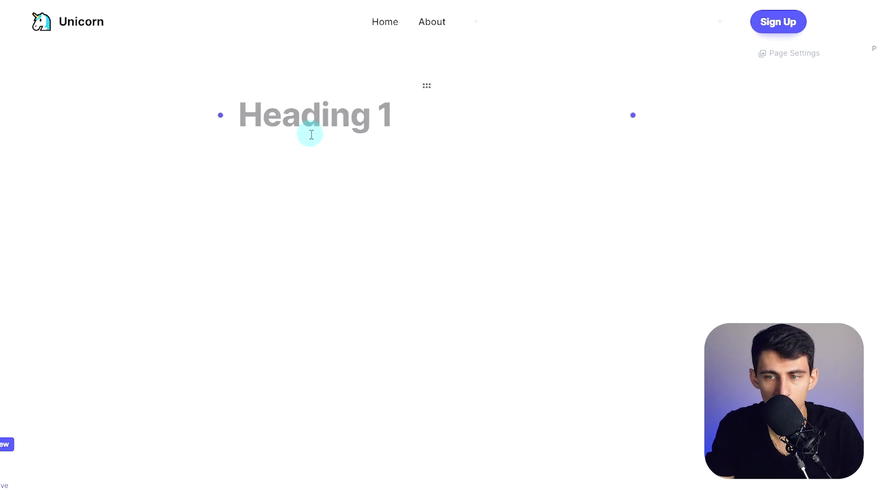
pyautogui.write('NEw')
pyautogui.press('BackSpace')
pyautogui.press('BackSpace')
pyautogui.press('BackSpace')
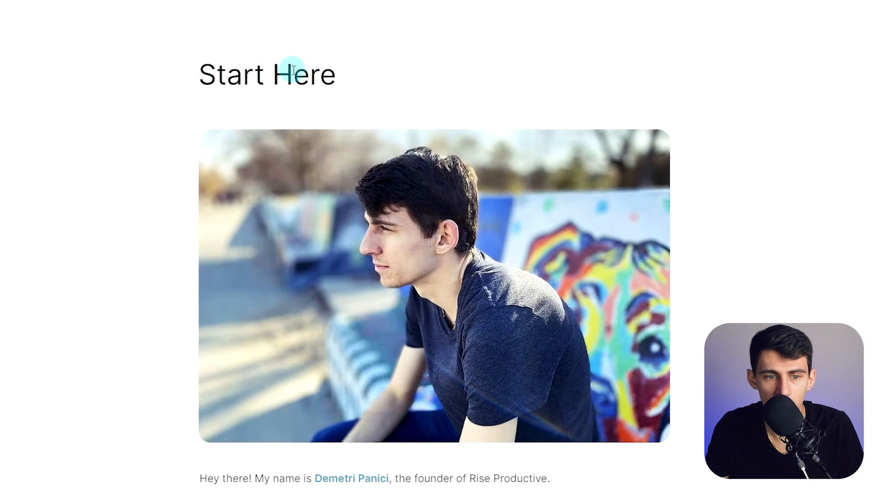
# - Copy the 'Start Here' title into the new page's heading and select the navbar's Menu link
pyautogui.tripleClick(294, 71)
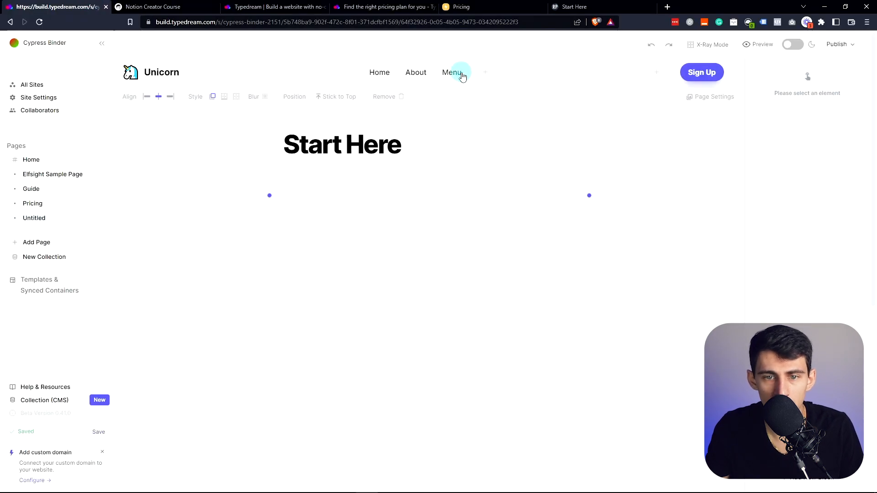
pyautogui.click(454, 76)
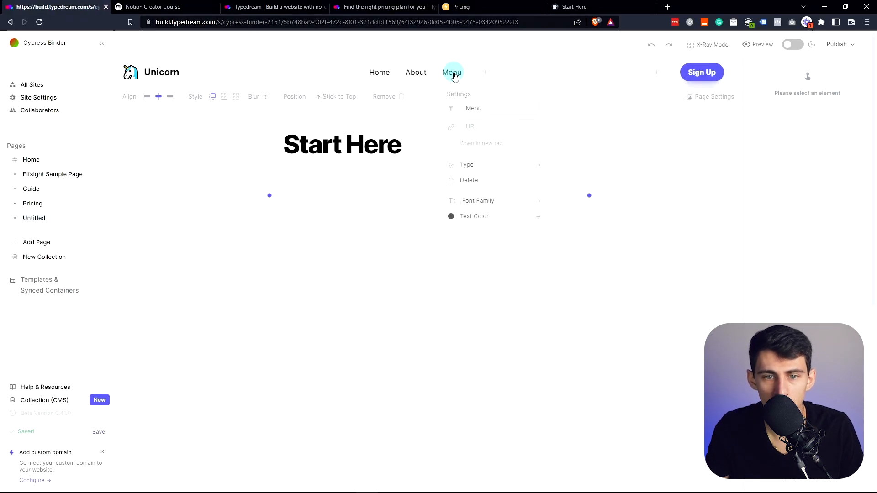
# - Rename the Menu nav link to 'Start Here' and move it before Home
pyautogui.write('Start Here')
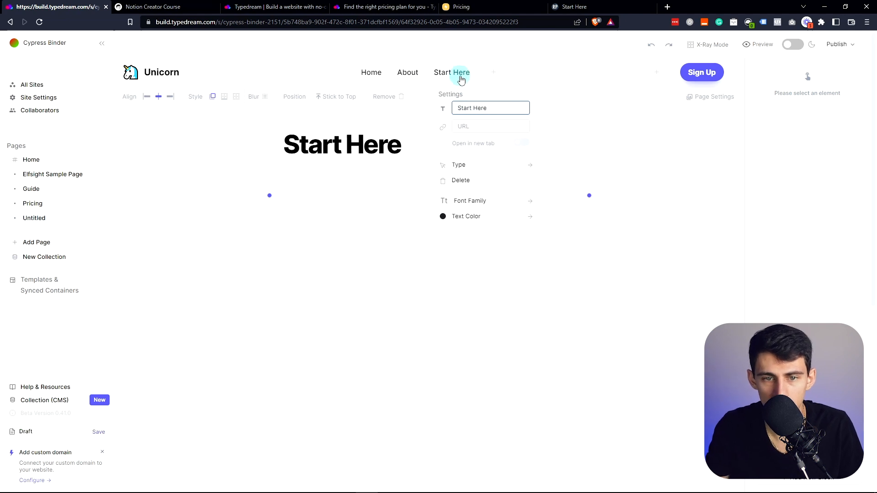
pyautogui.click(478, 53)
pyautogui.moveTo(461, 72); pyautogui.dragTo(361, 74)
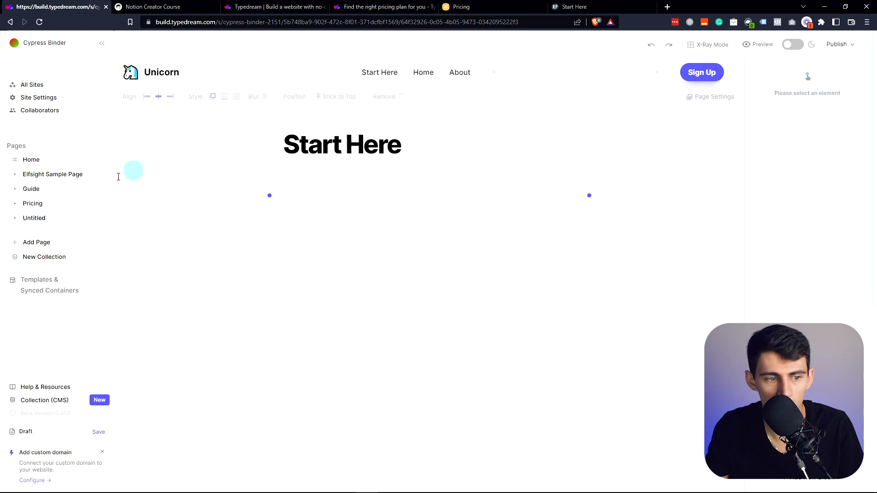
# - Go back to the new Untitled page and open its page options
pyautogui.click(82, 203)
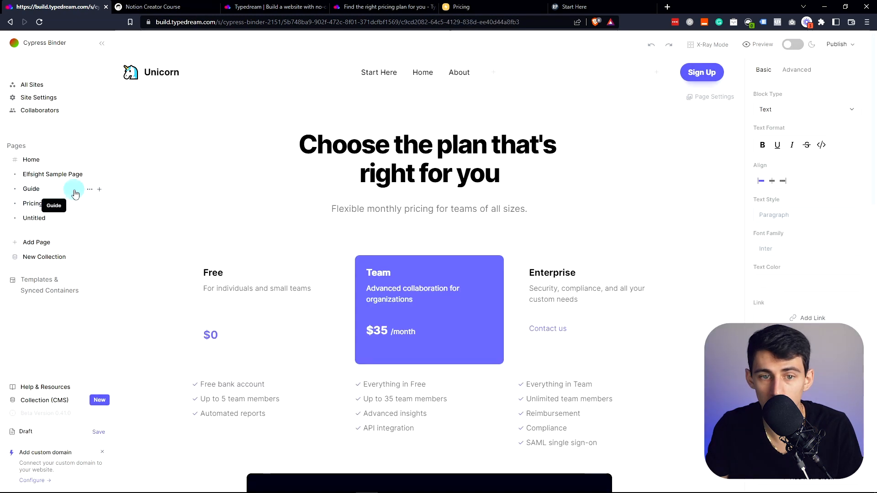
pyautogui.click(53, 218)
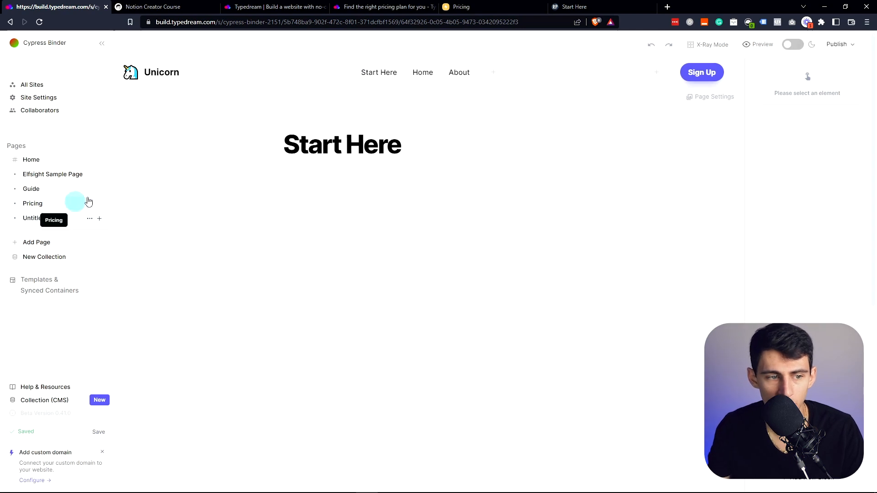
pyautogui.click(90, 218)
# - Set the page title to 'Start Here' and its URL to start-here, then save
pyautogui.doubleClick(161, 115)
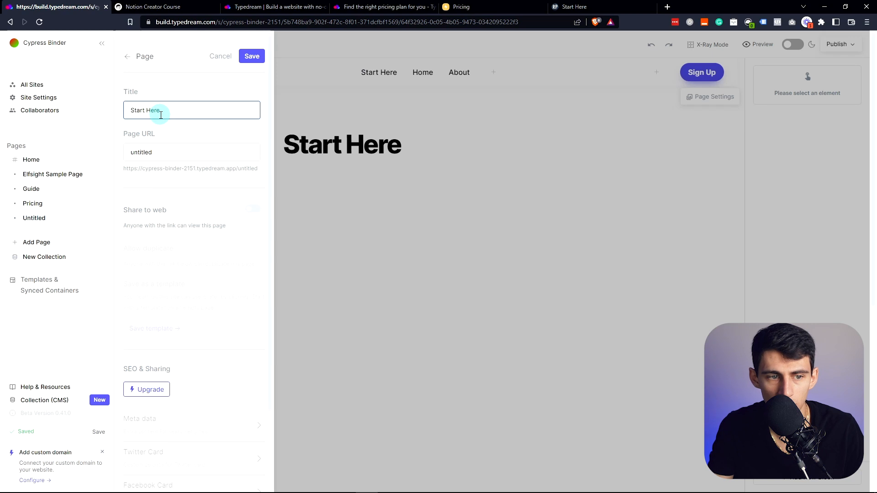
pyautogui.doubleClick(177, 148)
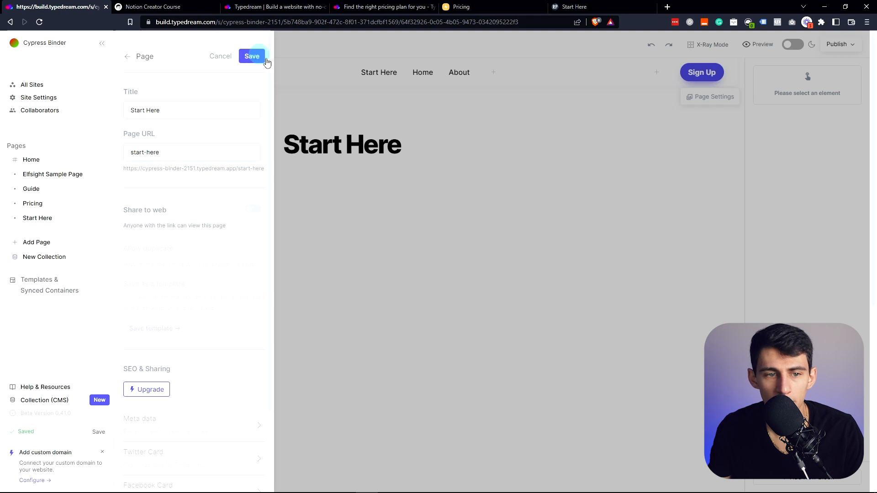
pyautogui.click(387, 148)
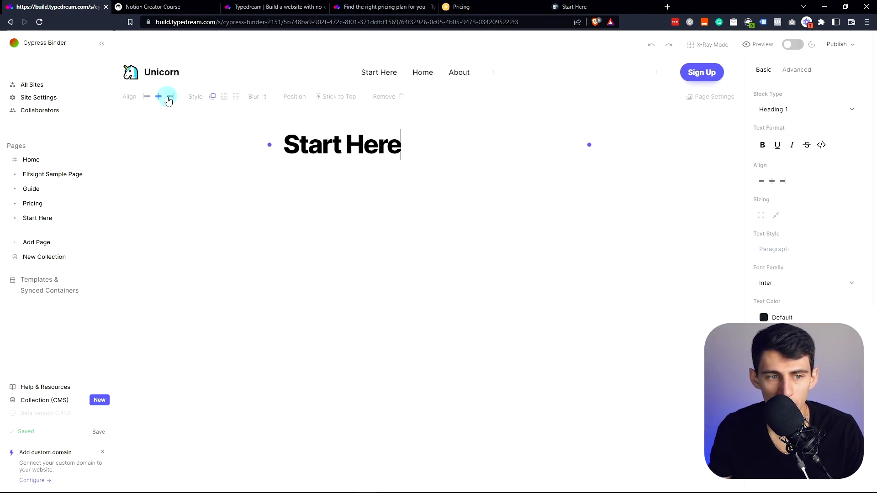
# - Replace the header's unicorn logo with a Rise Productive image uploaded from New Logos > New Grey
pyautogui.click(169, 98)
pyautogui.click(159, 97)
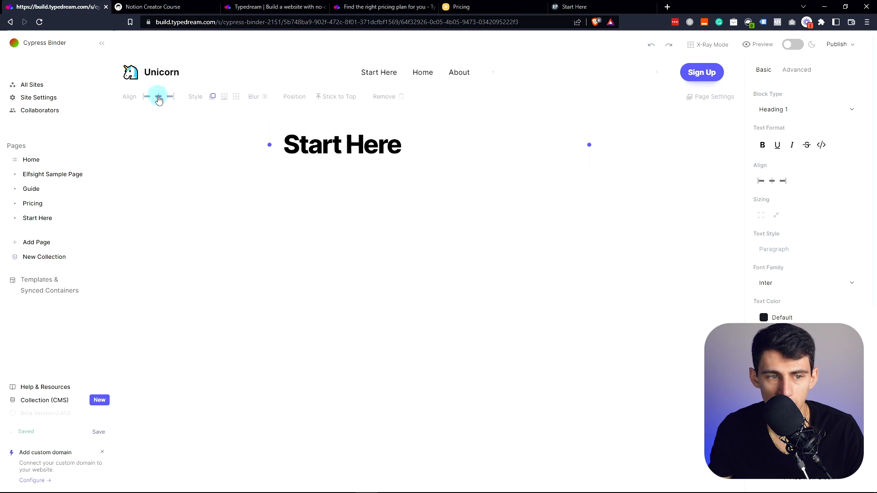
pyautogui.click(163, 74)
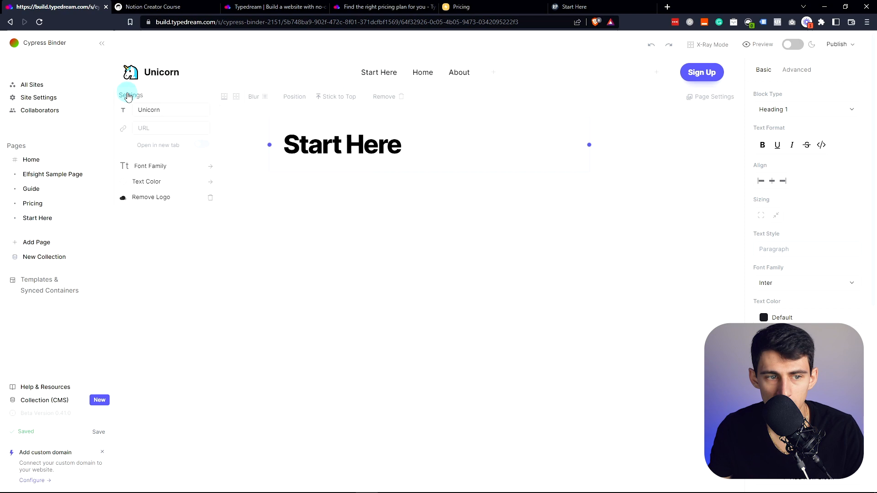
pyautogui.click(153, 197)
pyautogui.click(137, 198)
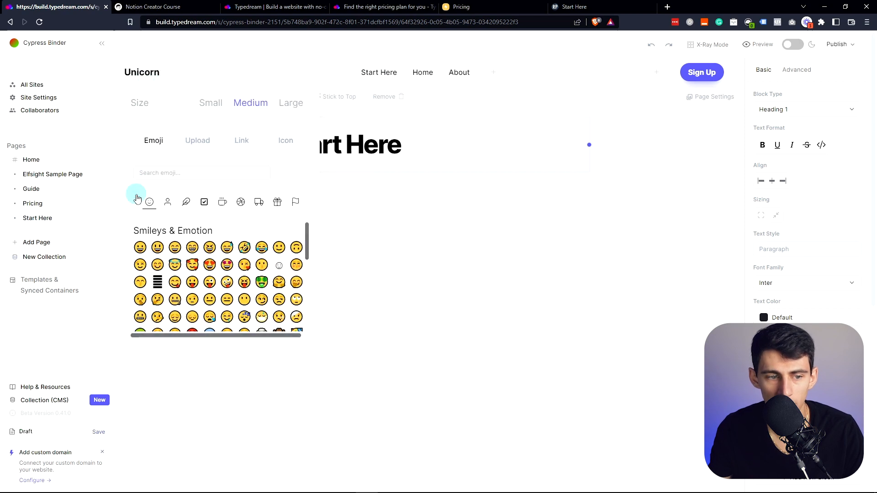
pyautogui.click(196, 140)
pyautogui.click(192, 233)
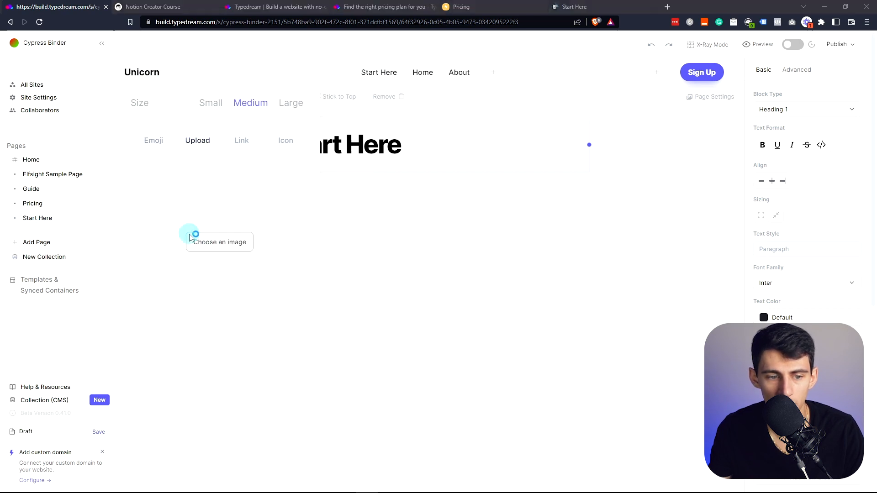
pyautogui.doubleClick(343, 180)
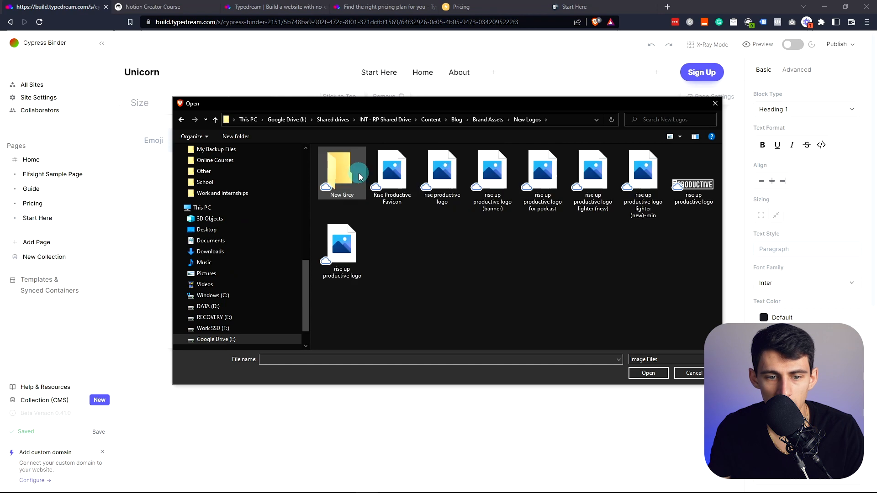
pyautogui.doubleClick(359, 177)
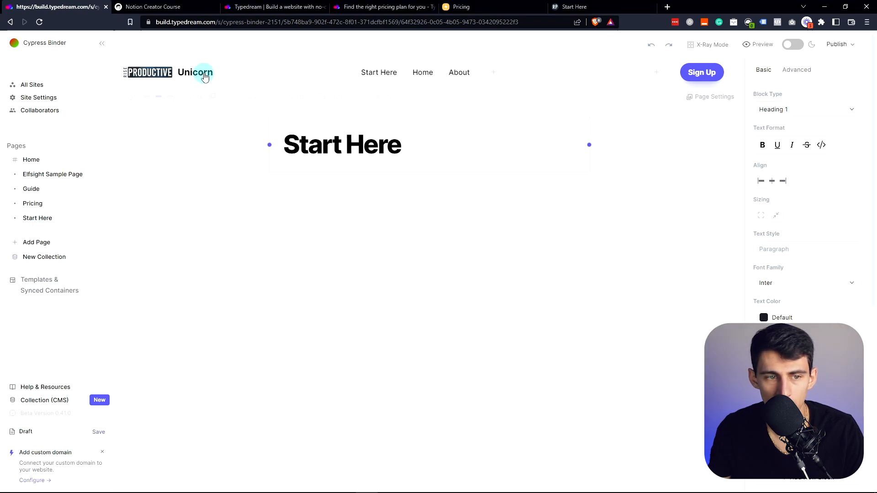
# - Delete the Unicorn site name beside the logo, then select the riseproductive.com Start Here article text
pyautogui.click(205, 73)
pyautogui.press('BackSpace')
pyautogui.click(235, 280)
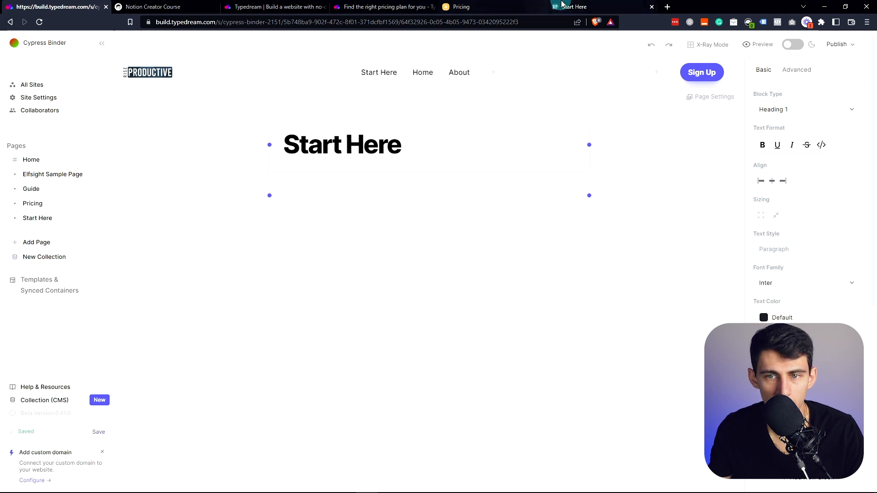
pyautogui.click(574, 6)
pyautogui.moveTo(239, 4); pyautogui.dragTo(483, 269)
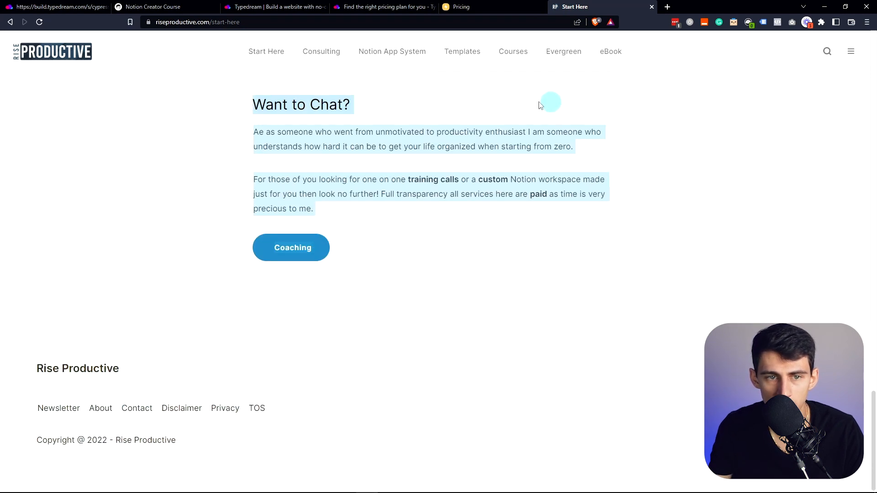
# - Return from riseproductive.com to the Typedream editor's Start Here page
pyautogui.click(59, 7)
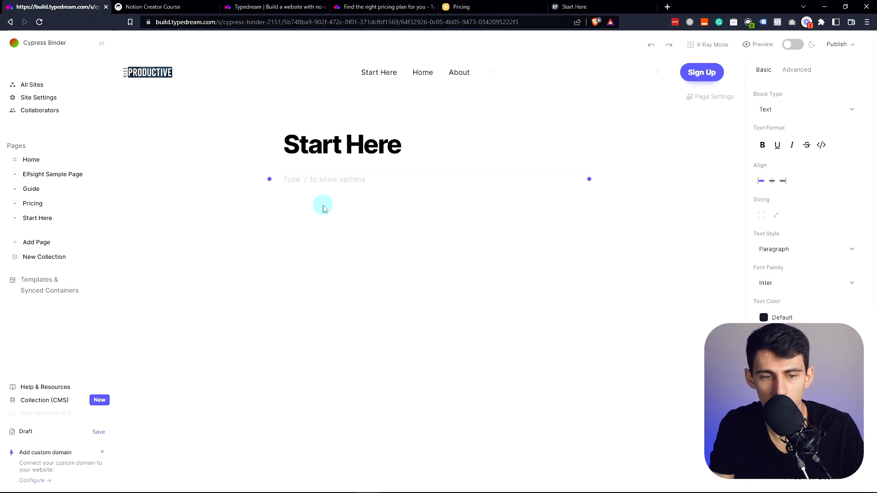
# - Browse the section template gallery via / and /templ, then close it without applying a template
pyautogui.write('/')
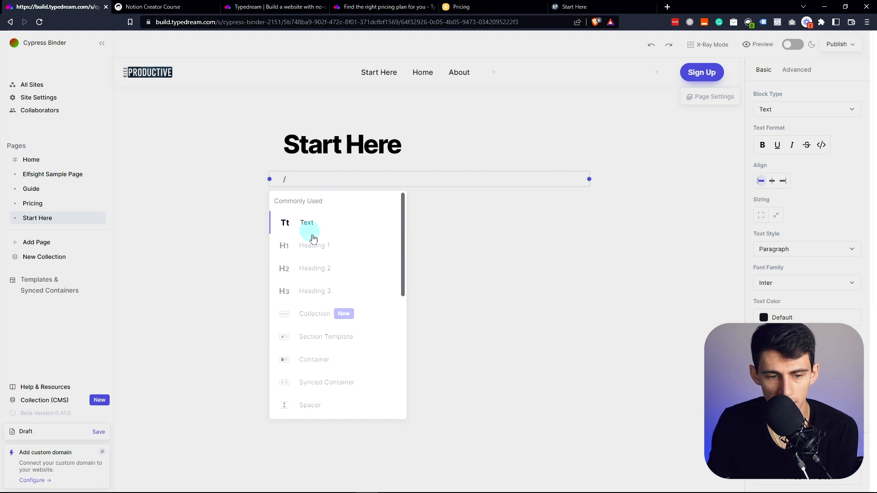
pyautogui.click(319, 338)
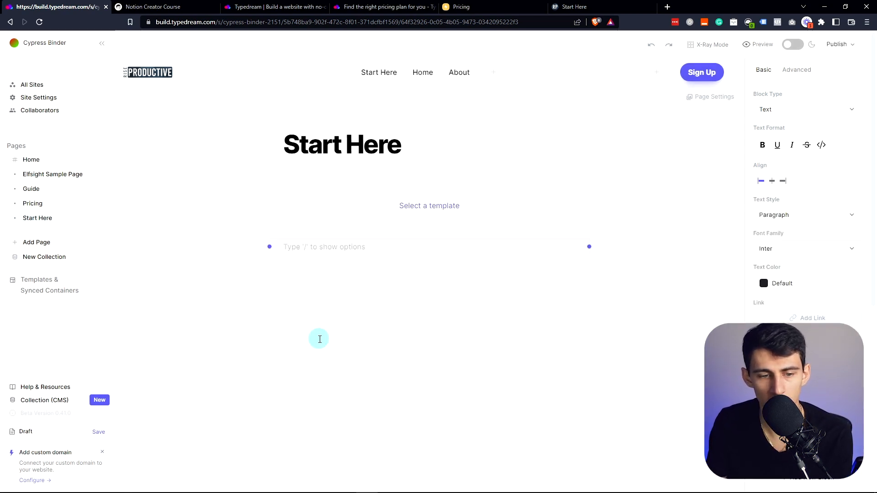
pyautogui.click(428, 210)
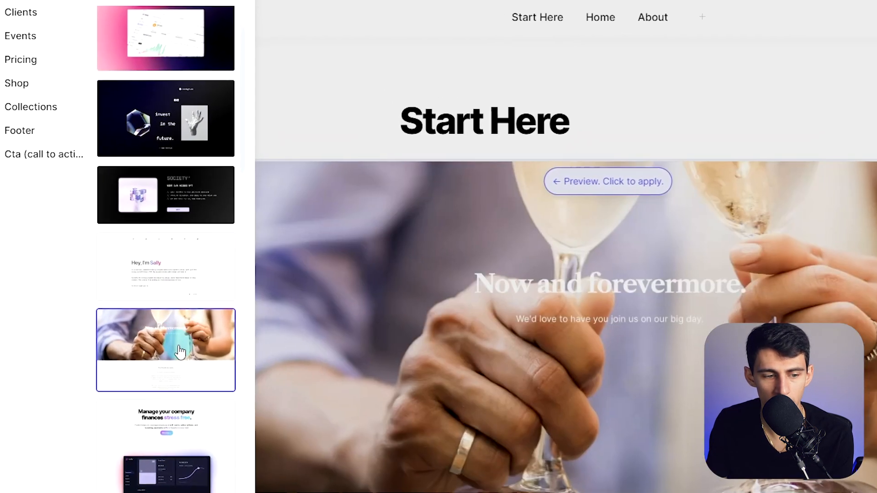
pyautogui.scroll(-2, 181, 370)
pyautogui.scroll(-4, 179, 397)
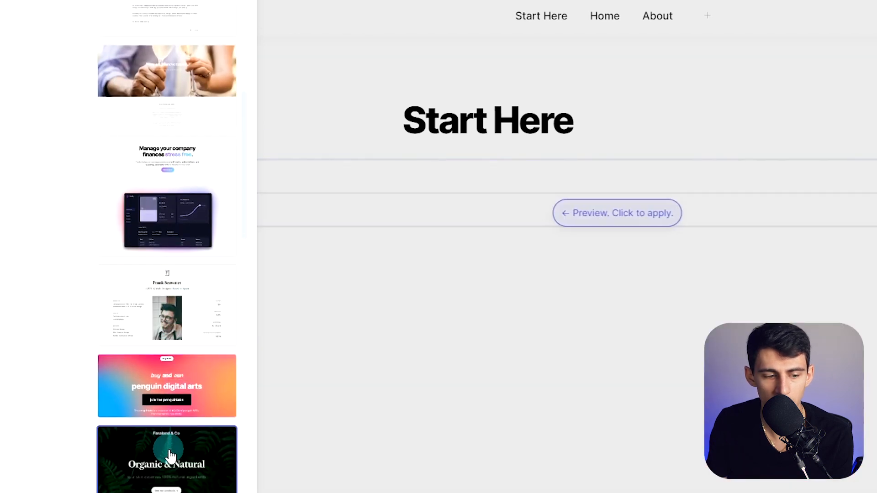
pyautogui.scroll(6, 179, 410)
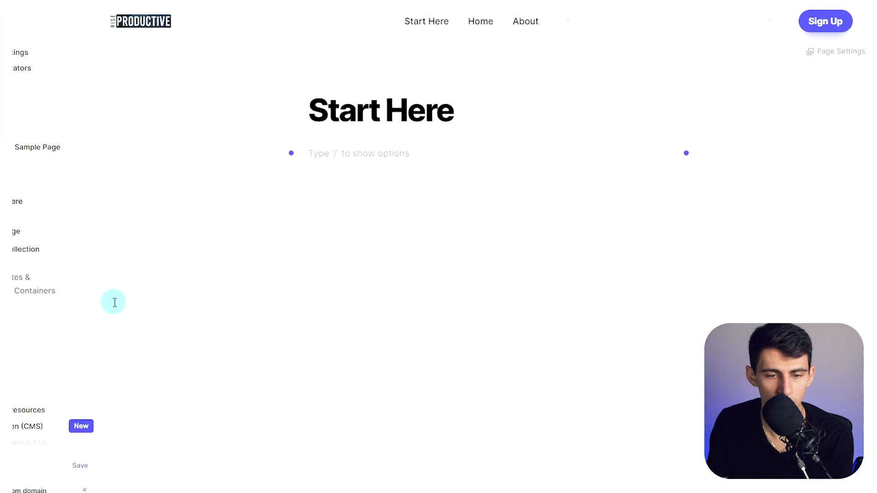
pyautogui.click(334, 149)
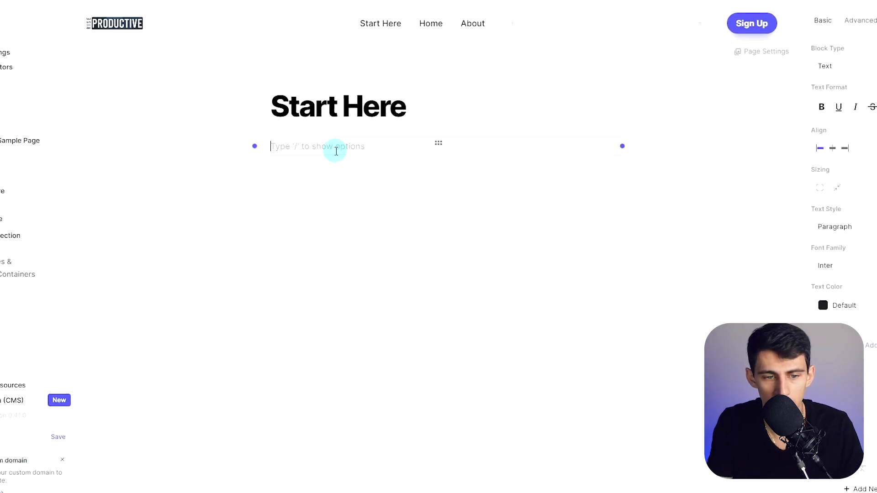
pyautogui.write('/templ')
pyautogui.press('Return')
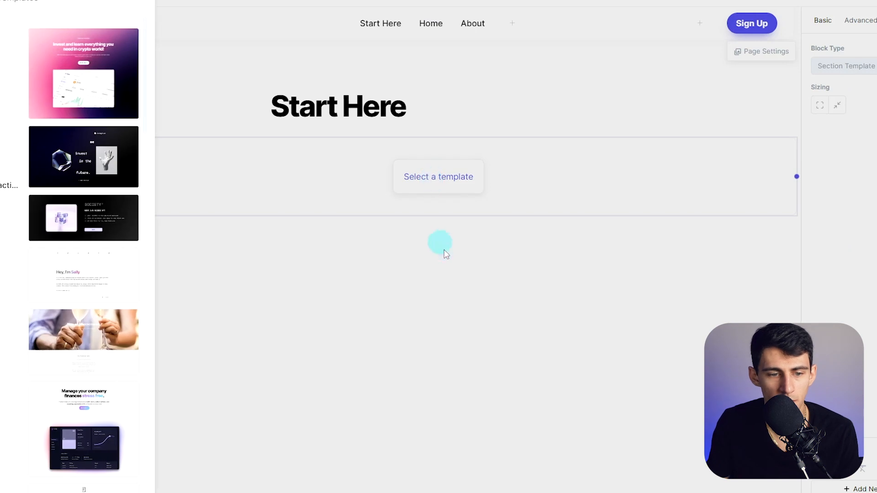
pyautogui.press('Escape')
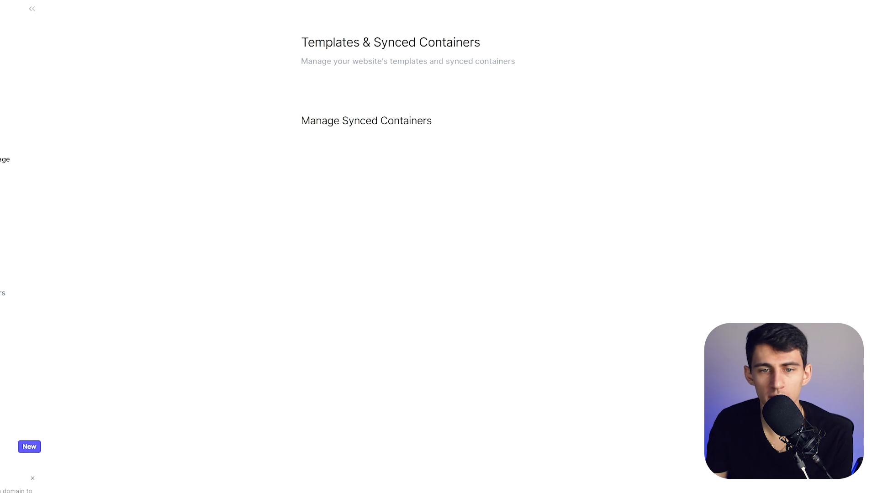
pyautogui.tripleClick(378, 45)
pyautogui.click(388, 121)
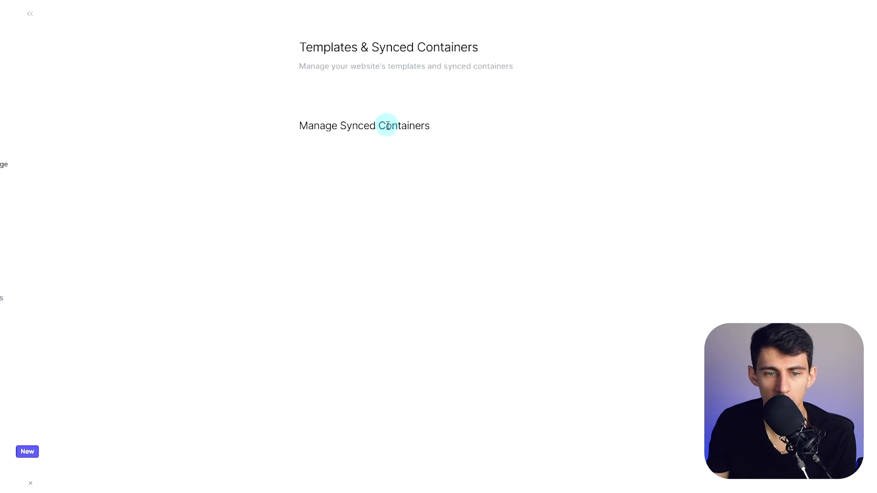
pyautogui.tripleClick(407, 128)
pyautogui.click(53, 256)
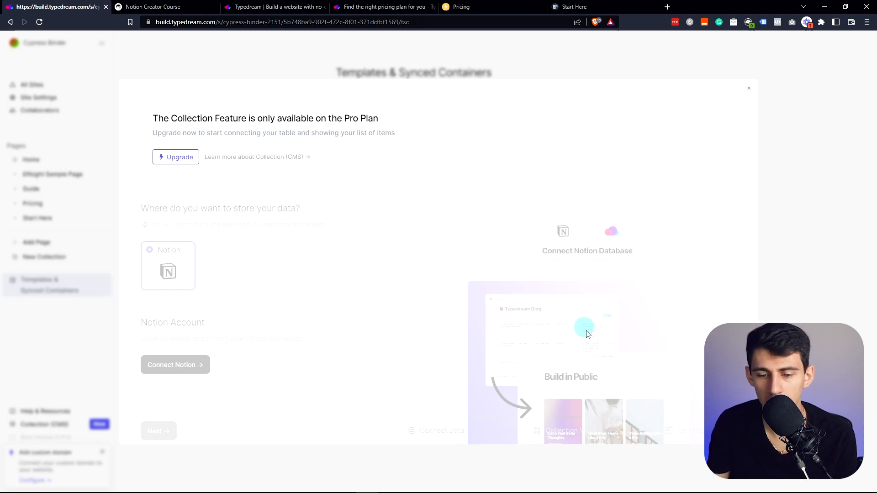
pyautogui.click(173, 158)
pyautogui.hotkey('alt', 'Left')
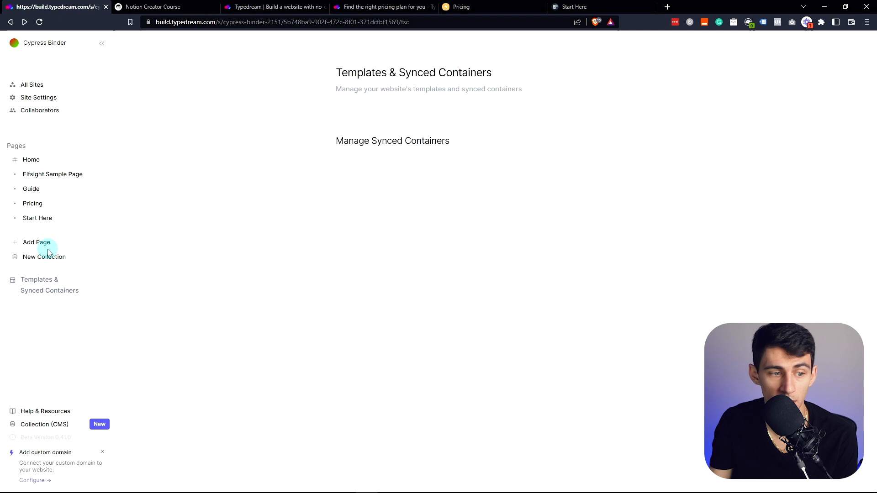
# - Add a Collection block under the Start Here heading and apply a collection template
pyautogui.click(36, 218)
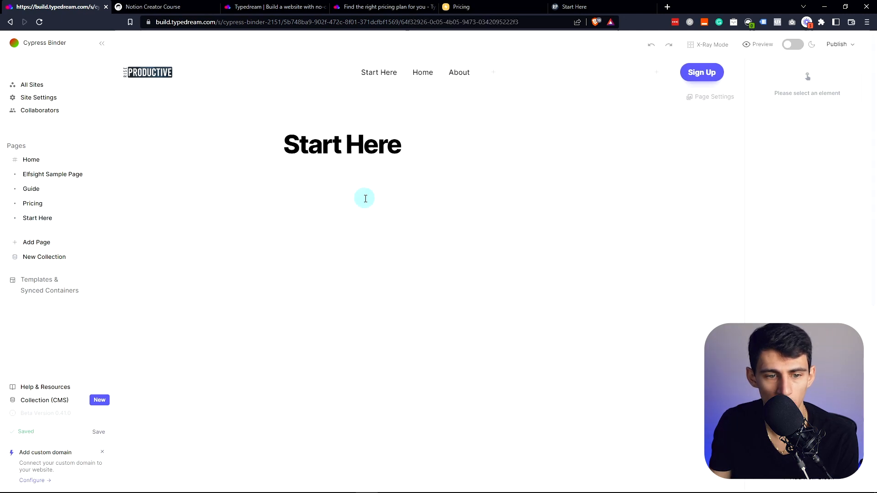
pyautogui.click(356, 189)
pyautogui.write('/')
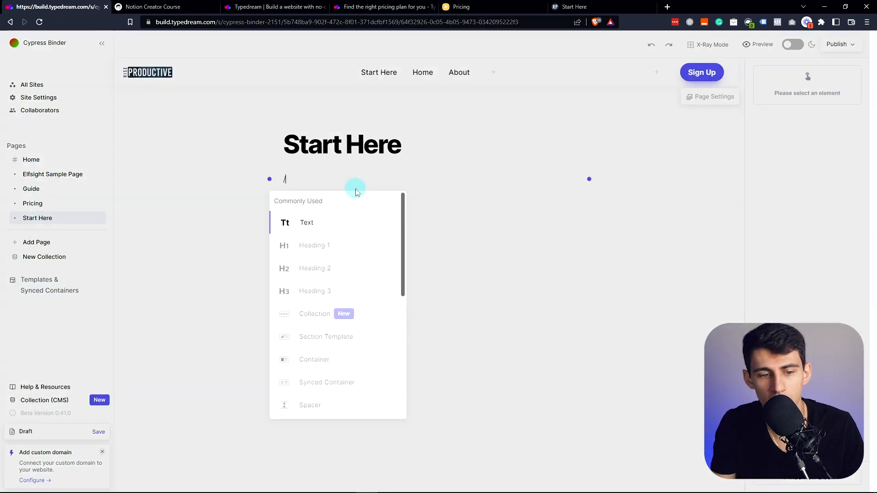
pyautogui.click(322, 312)
pyautogui.click(414, 210)
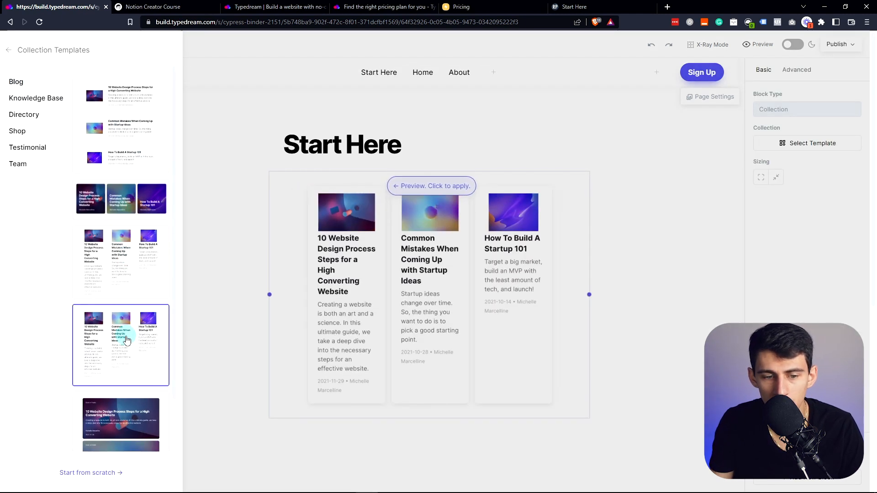
pyautogui.click(120, 331)
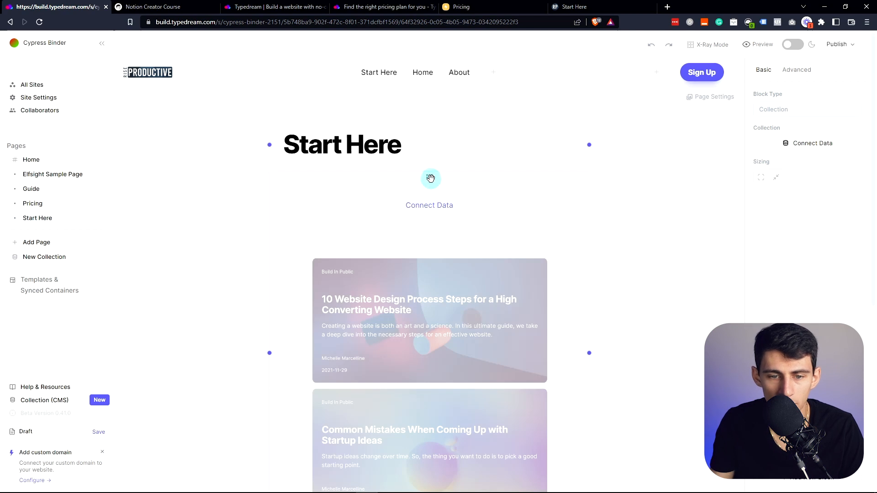
# - Add the pink crypto hero section template and open the page preview in a new tab
pyautogui.scroll(-5, 478, 297)
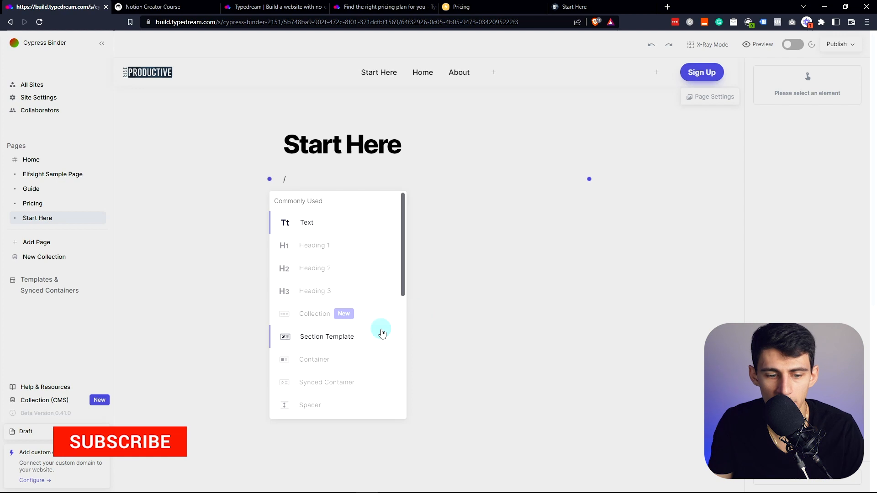
pyautogui.click(376, 330)
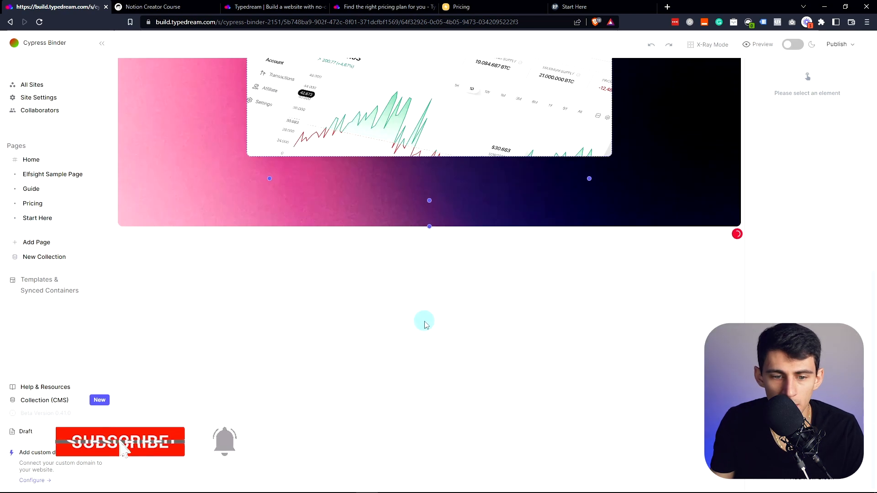
pyautogui.scroll(5, 344, 254)
pyautogui.scroll(-6, 459, 337)
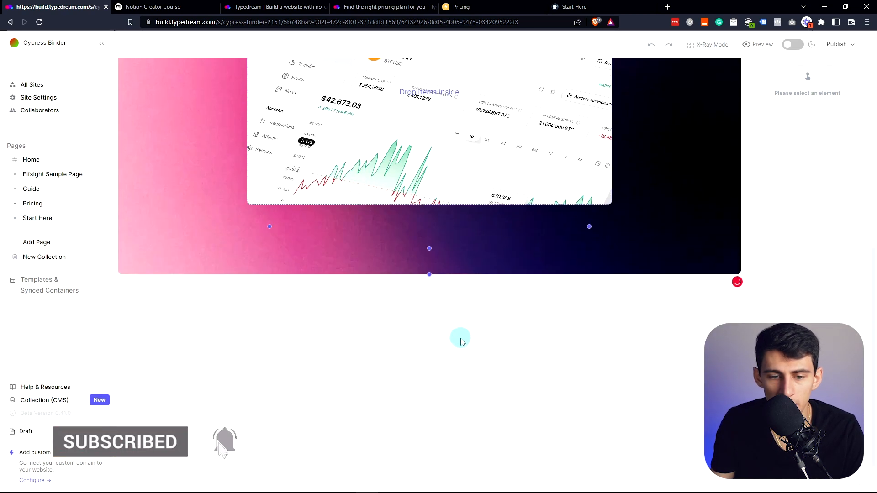
pyautogui.scroll(6, 456, 304)
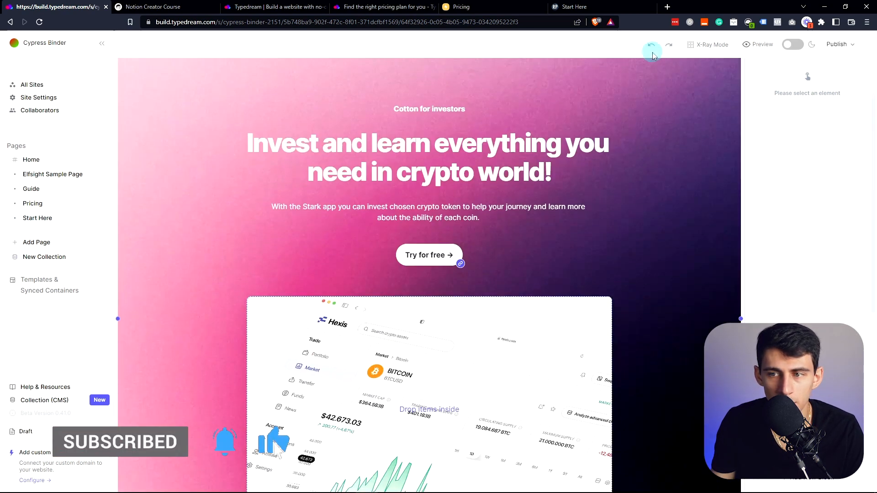
pyautogui.click(758, 43)
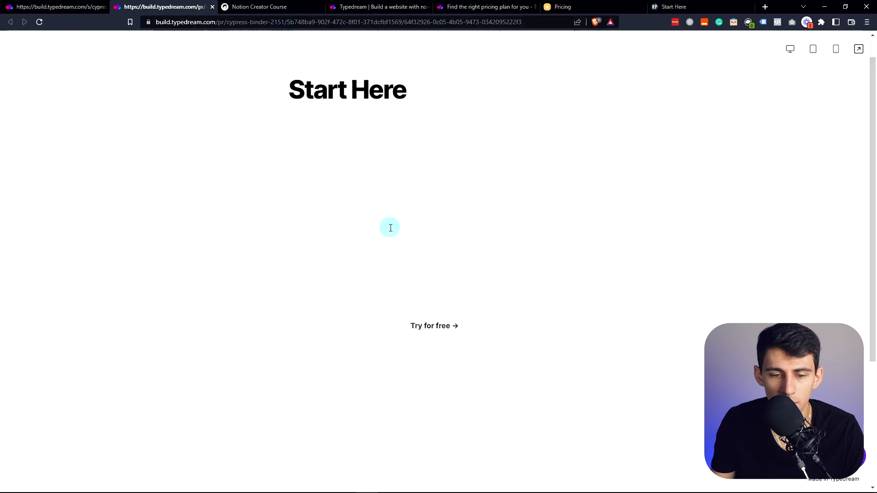
# - Check the Start Here preview at desktop, mobile and tablet sizes
pyautogui.scroll(-2, 347, 211)
pyautogui.scroll(-3, 506, 281)
pyautogui.scroll(5, 521, 254)
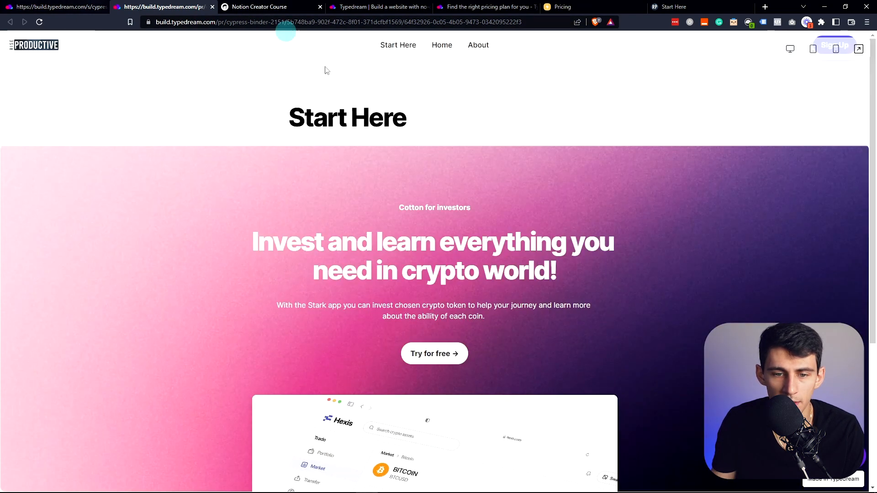
pyautogui.click(833, 49)
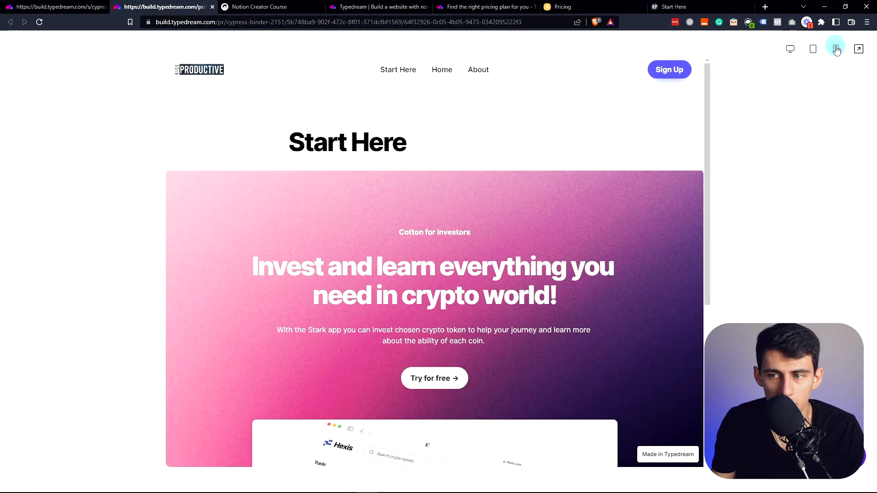
pyautogui.scroll(-3, 392, 220)
pyautogui.scroll(3, 390, 222)
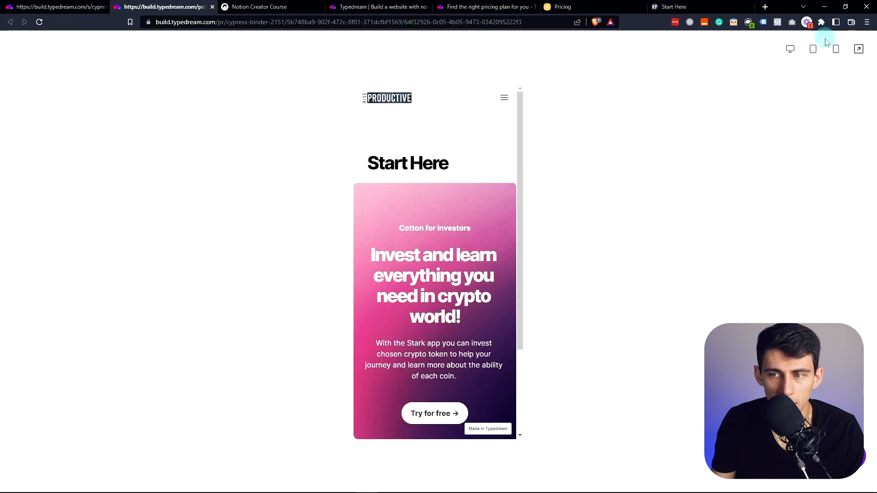
pyautogui.click(813, 48)
pyautogui.click(836, 48)
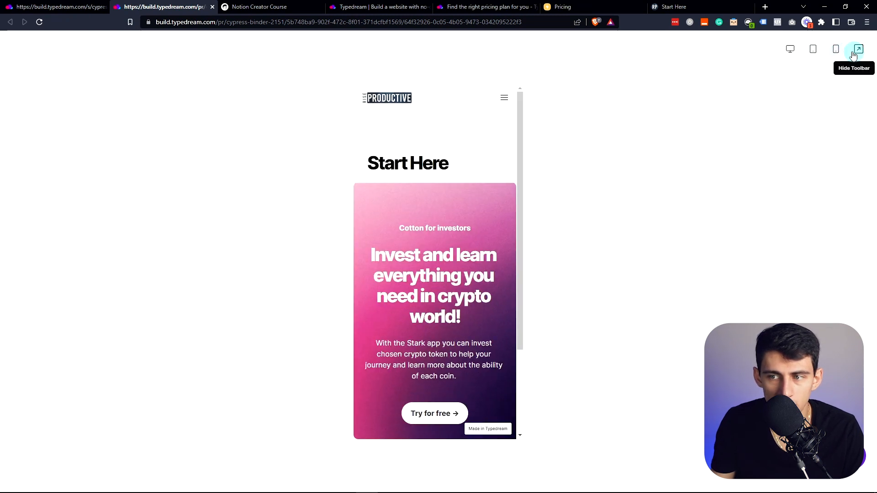
# - Open and close the mobile navigation menu, return to desktop size, and close the preview tab
pyautogui.click(504, 98)
pyautogui.click(504, 98)
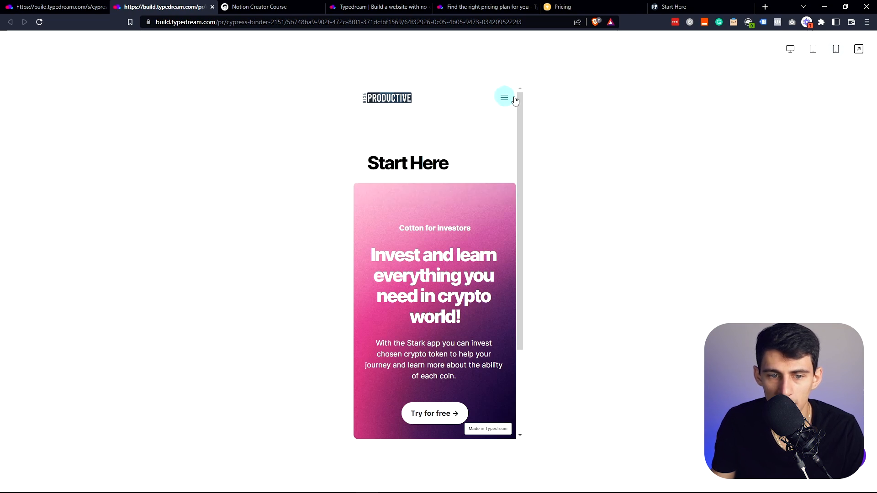
pyautogui.click(789, 49)
pyautogui.click(191, 6)
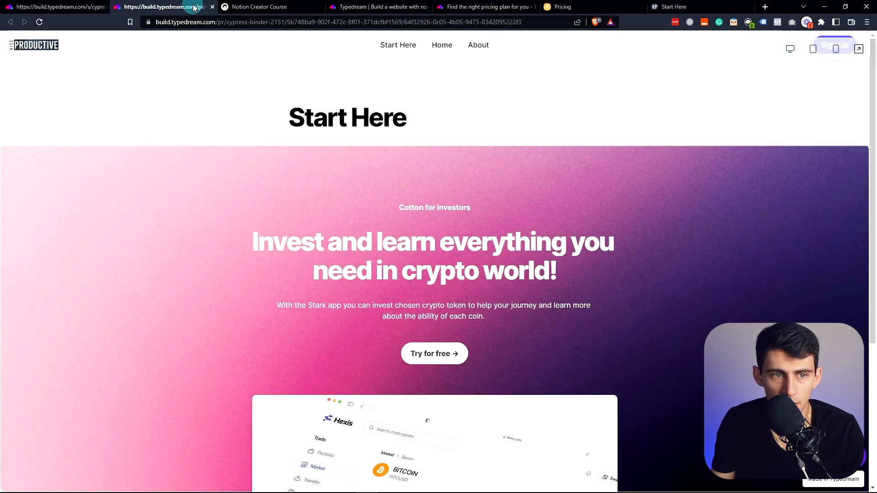
pyautogui.hotkey('ctrl', 'w')
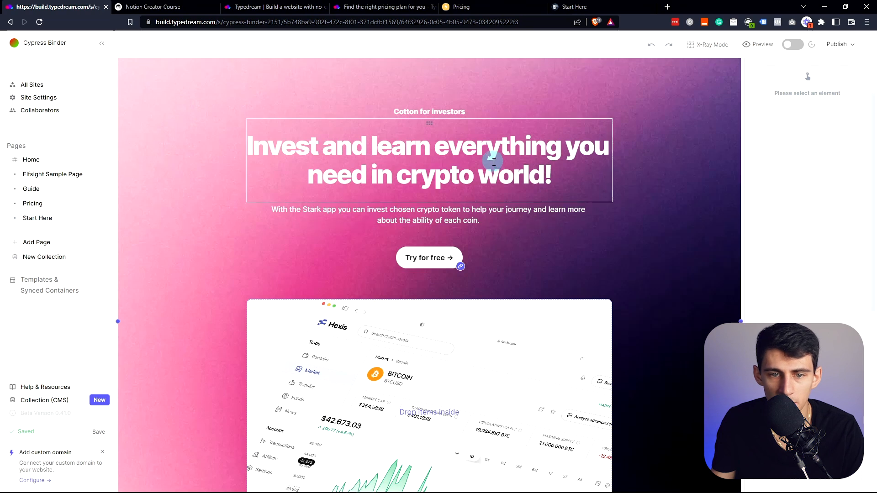
# - Delete the empty block added below the hero section and select the Start Here heading
pyautogui.scroll(2, 451, 221)
pyautogui.scroll(-6, 451, 222)
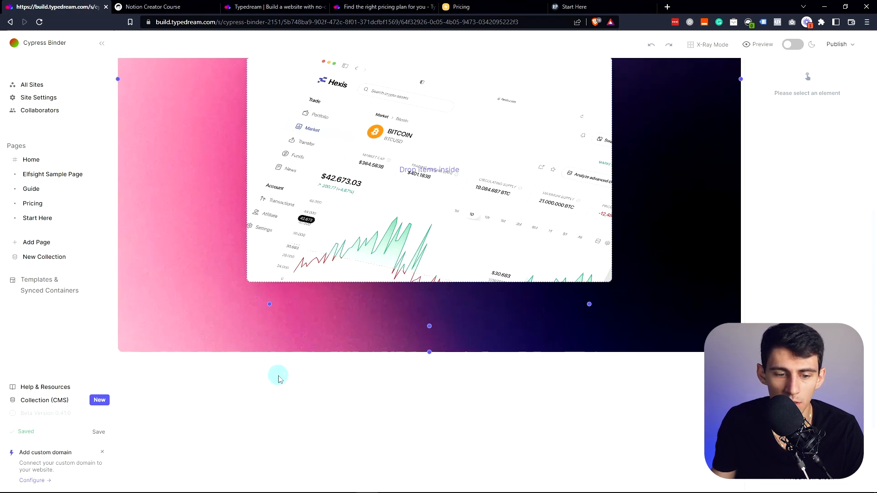
pyautogui.click(442, 360)
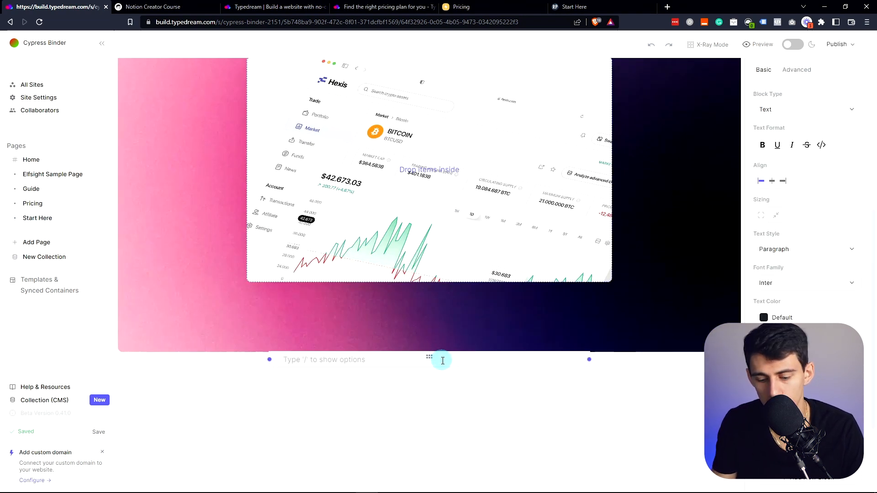
pyautogui.press('BackSpace')
pyautogui.click(445, 330)
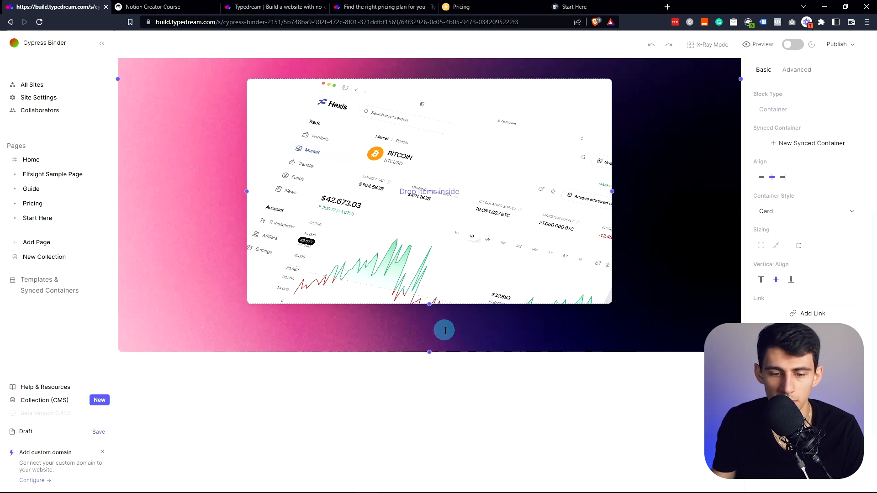
pyautogui.click(411, 190)
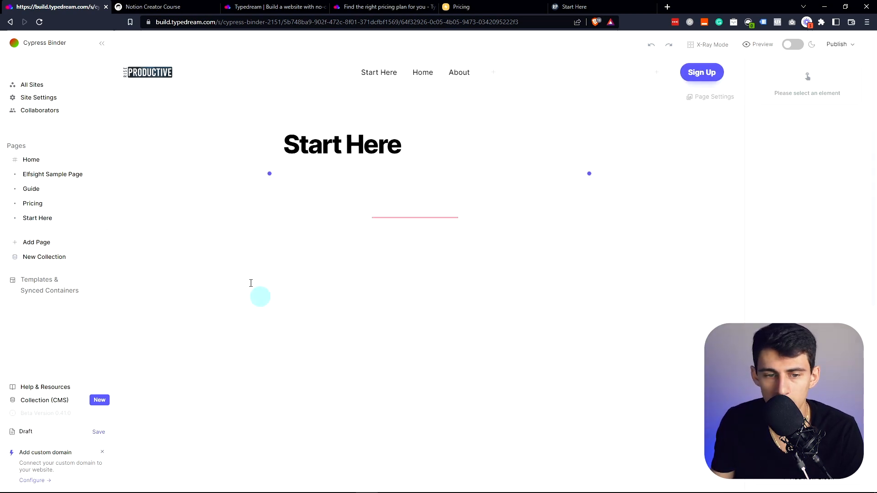
pyautogui.click(346, 203)
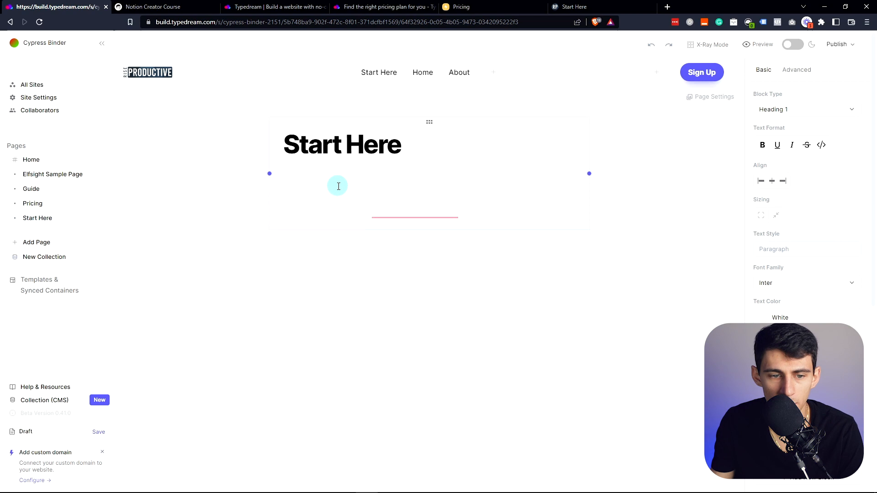
# - Add a new block under the Start Here heading and make it an empty Container
pyautogui.click(450, 166)
pyautogui.click(394, 216)
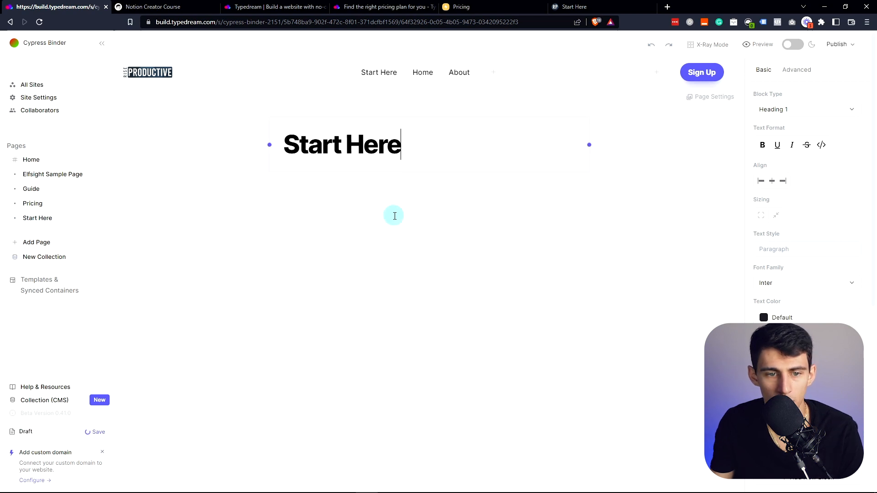
pyautogui.press('Return')
pyautogui.write('/')
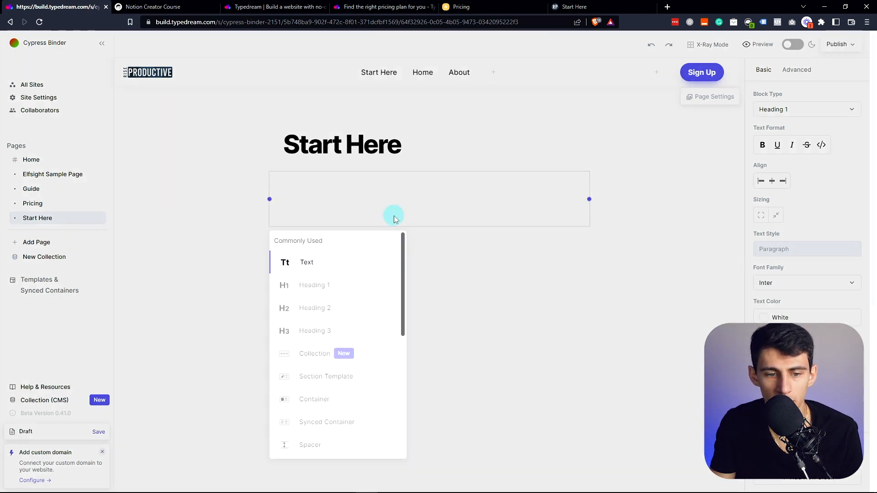
pyautogui.scroll(-2, 315, 337)
pyautogui.click(314, 308)
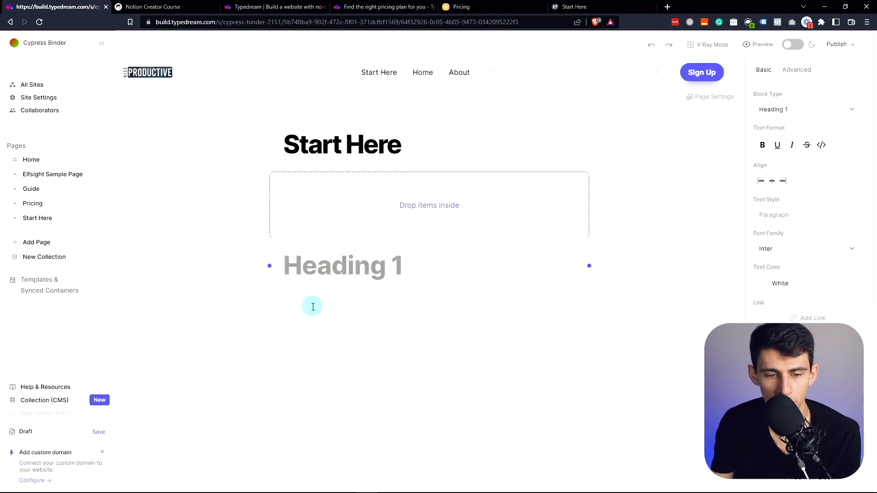
pyautogui.click(422, 215)
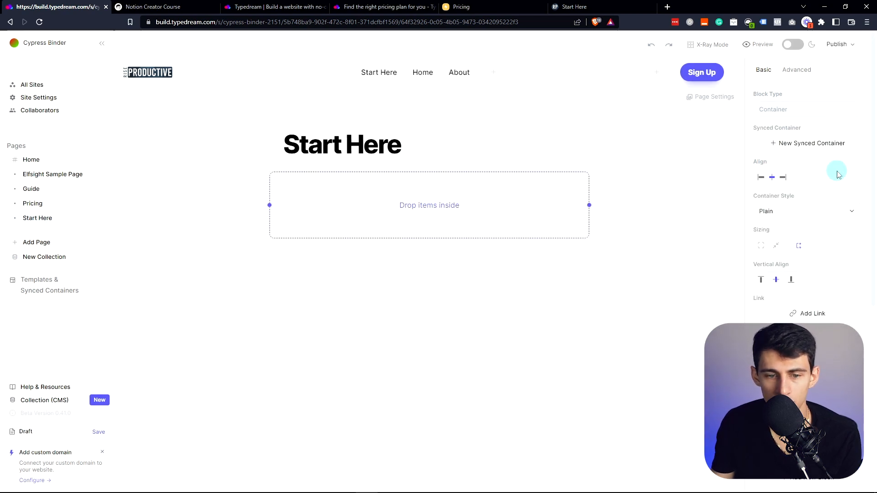
# - Add a Synced Container below the container, delete it, and start another new block
pyautogui.click(414, 266)
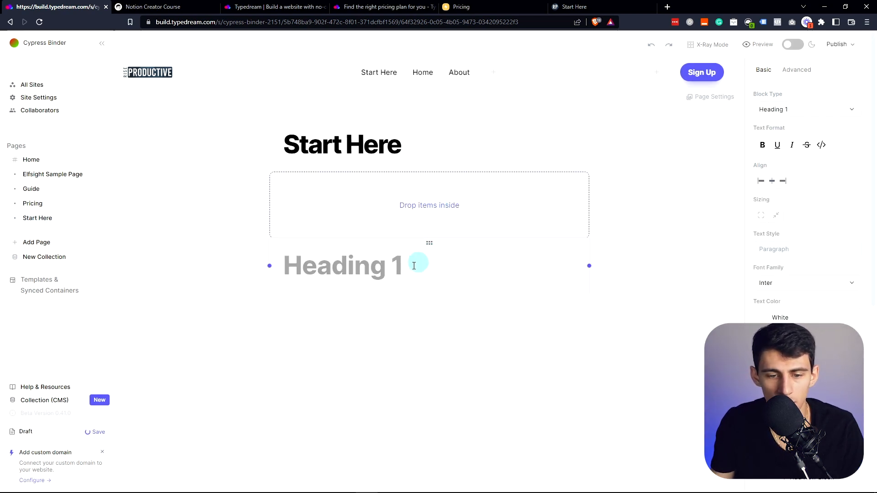
pyautogui.click(407, 268)
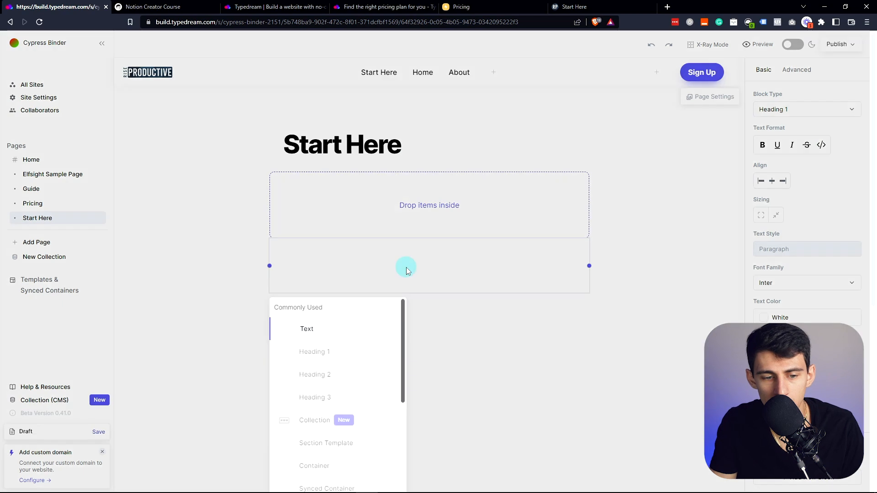
pyautogui.scroll(-2, 286, 392)
pyautogui.click(285, 391)
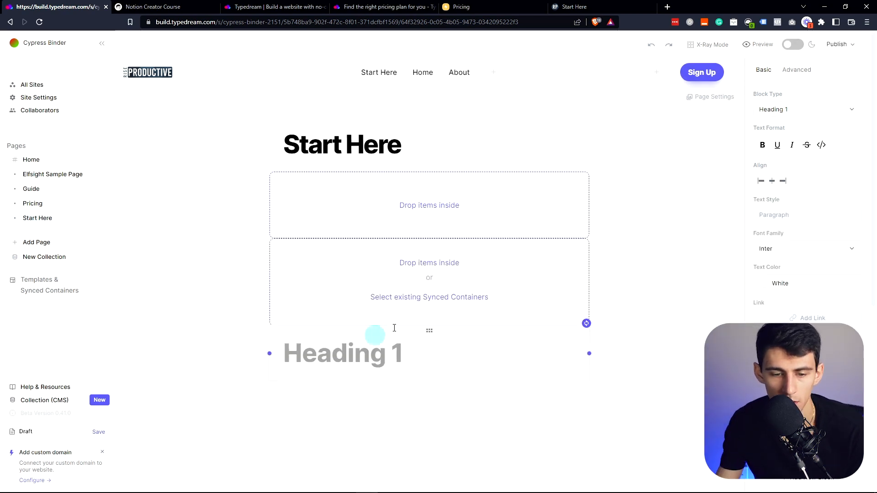
pyautogui.click(408, 258)
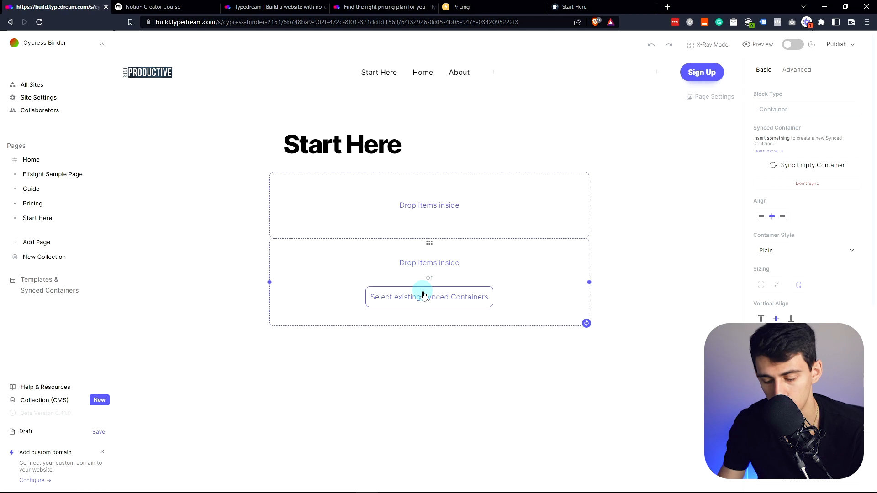
pyautogui.press('Delete')
pyautogui.click(349, 253)
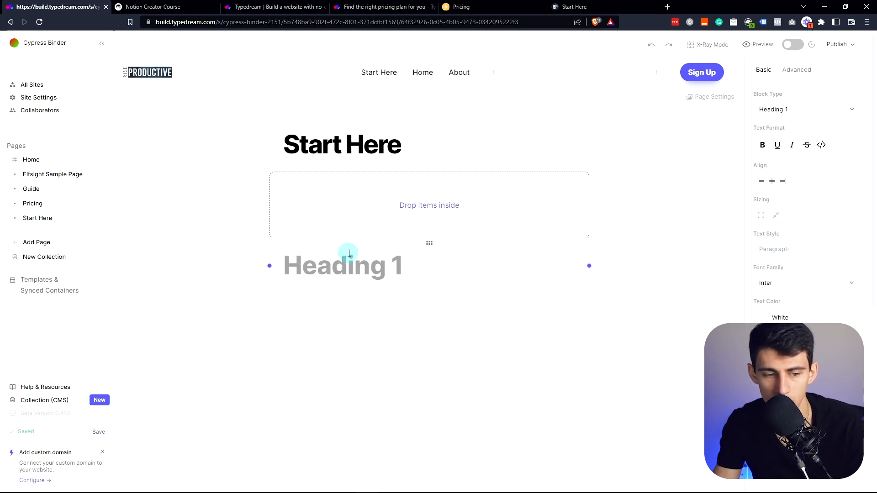
pyautogui.click(349, 254)
pyautogui.scroll(-2, 331, 347)
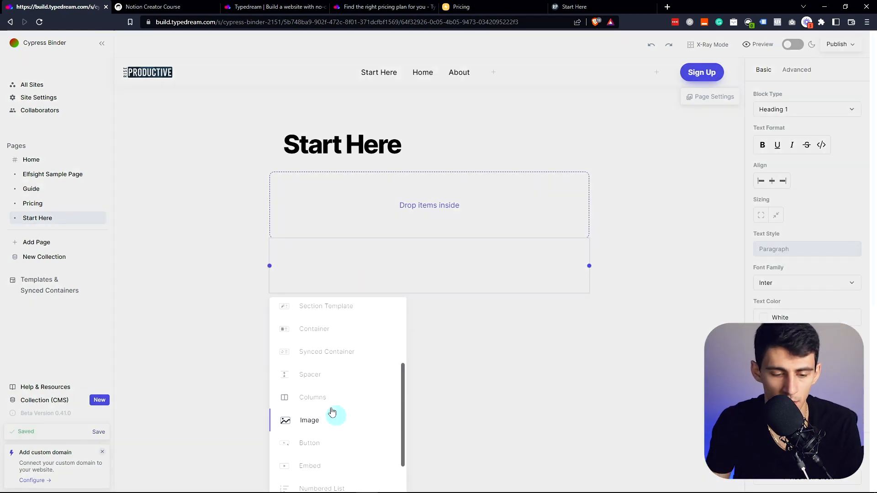
# - Insert a two-column block and a button block, checking the button's colour options
pyautogui.click(327, 393)
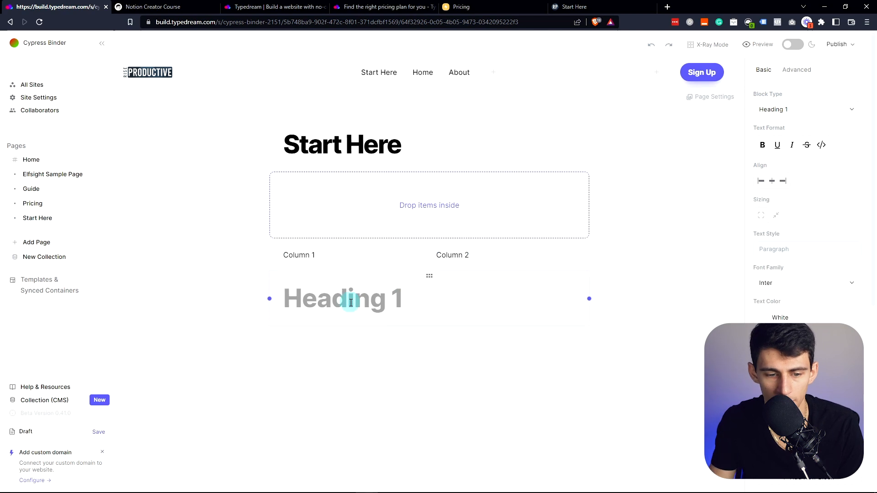
pyautogui.click(350, 299)
pyautogui.scroll(-3, 311, 396)
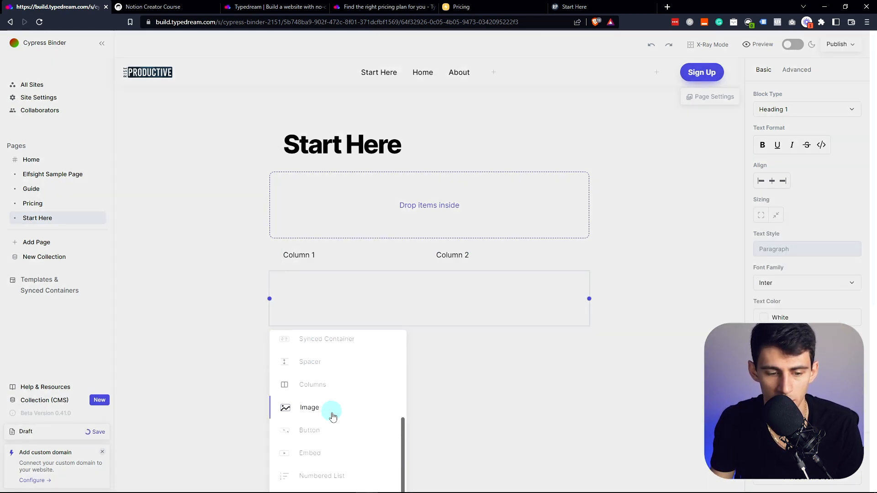
pyautogui.click(338, 433)
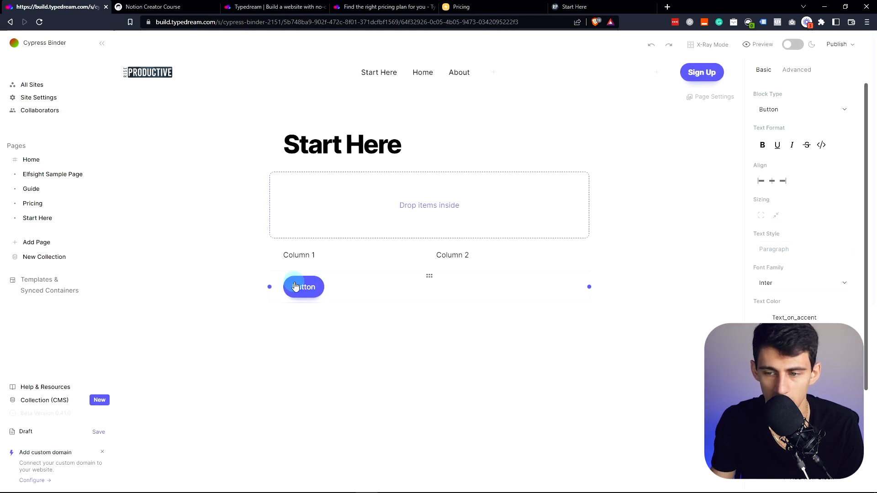
pyautogui.click(741, 322)
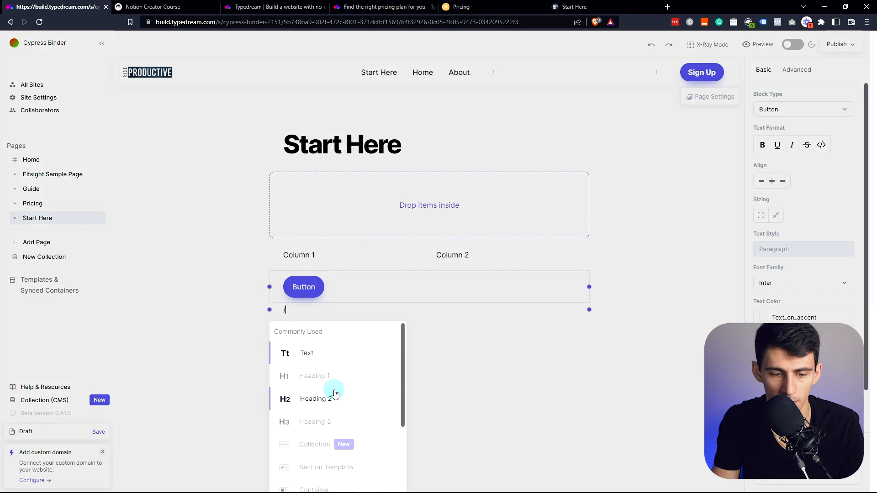
pyautogui.scroll(-5, 334, 393)
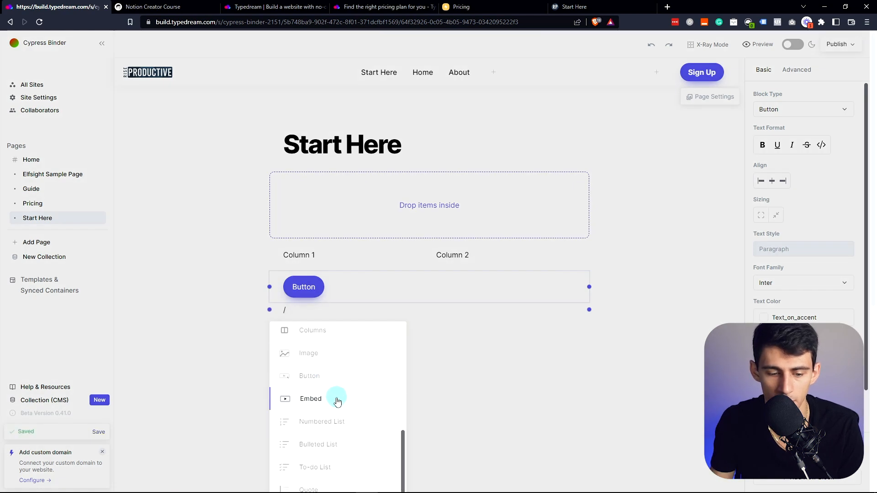
pyautogui.press('BackSpace')
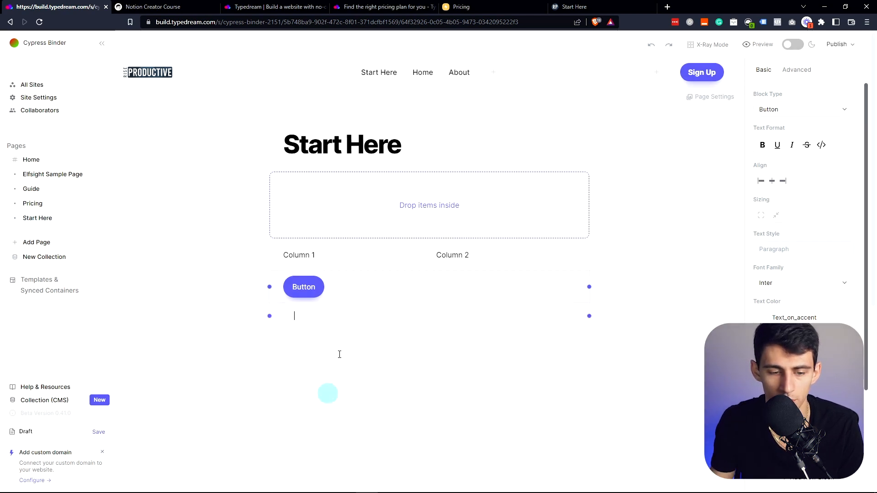
# - Turn the empty line into a Quote block using the / menu
pyautogui.write('/')
pyautogui.scroll(-5, 363, 384)
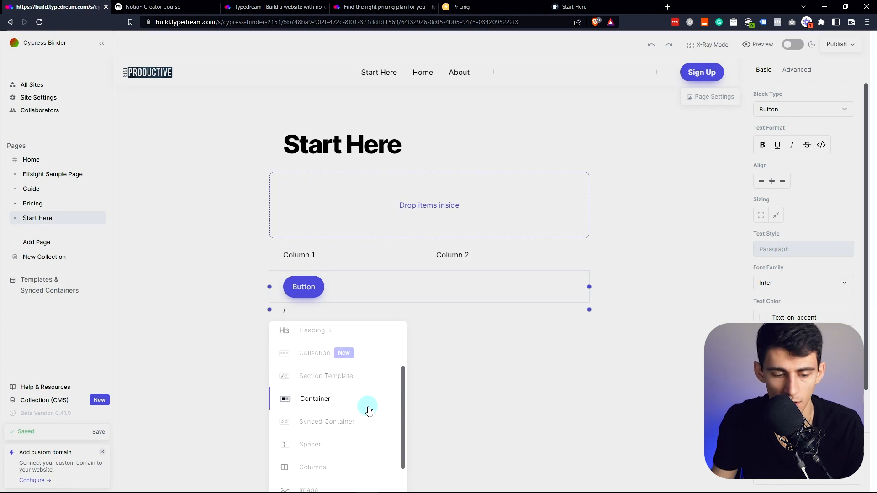
pyautogui.scroll(-3, 347, 397)
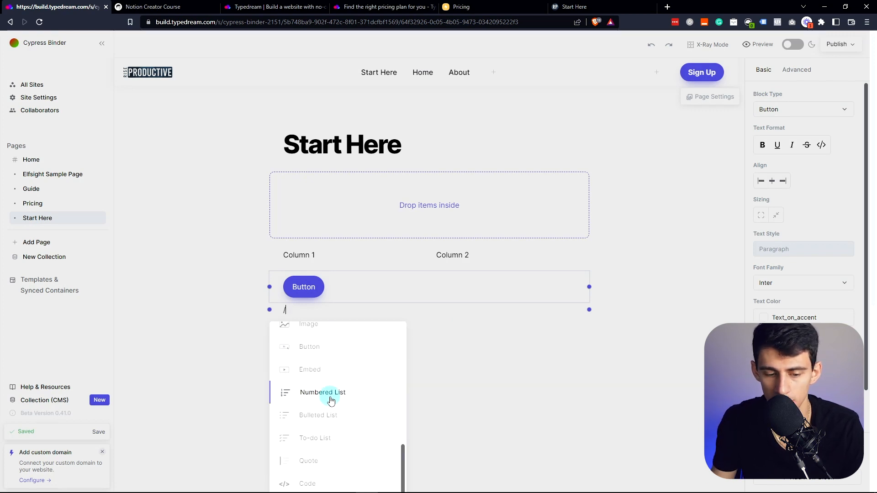
pyautogui.click(328, 454)
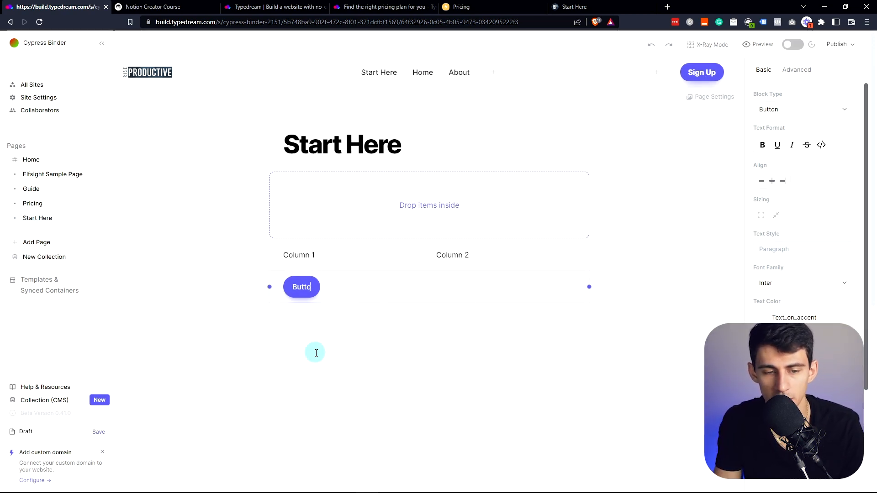
# - Copy 'Professional Notion Consulting' from riseproductive.com and paste it over the Start Here heading
pyautogui.click(564, 7)
pyautogui.scroll(20, 435, 276)
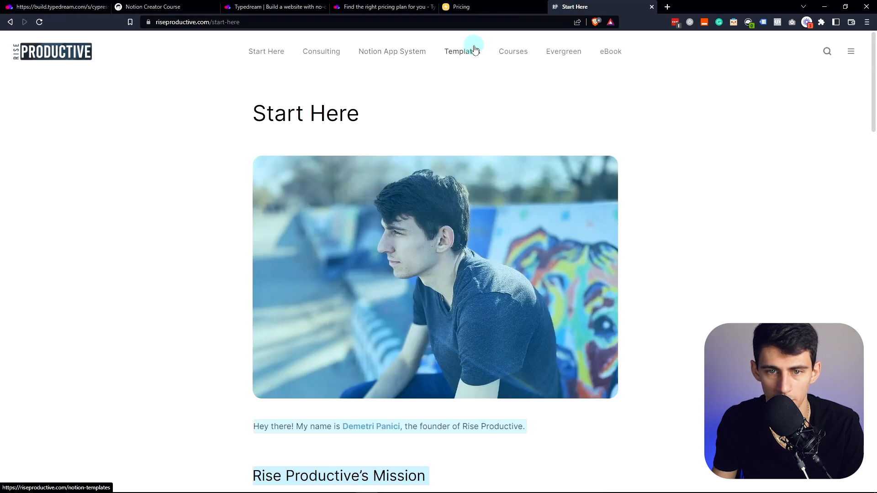
pyautogui.click(473, 46)
pyautogui.click(314, 60)
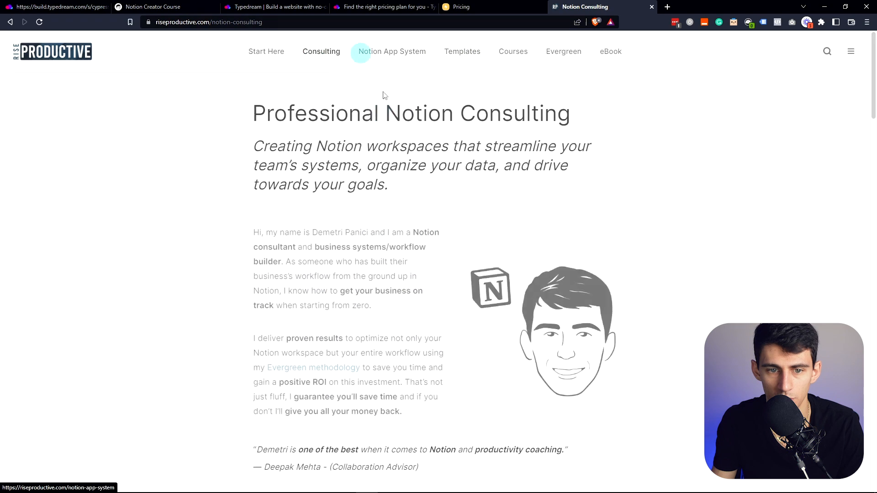
pyautogui.tripleClick(373, 118)
pyautogui.hotkey('ctrl', 'c')
pyautogui.click(25, 5)
pyautogui.tripleClick(364, 141)
pyautogui.hotkey('ctrl', 'v')
# - Make the heading H3, paste the second bio paragraph, and add the portrait image in the right column
pyautogui.write('/h3')
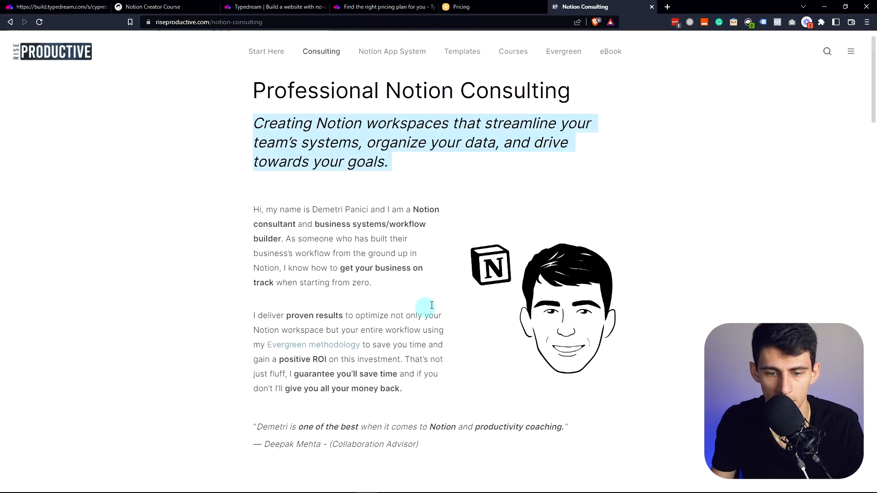
pyautogui.scroll(-1, 430, 305)
pyautogui.tripleClick(321, 243)
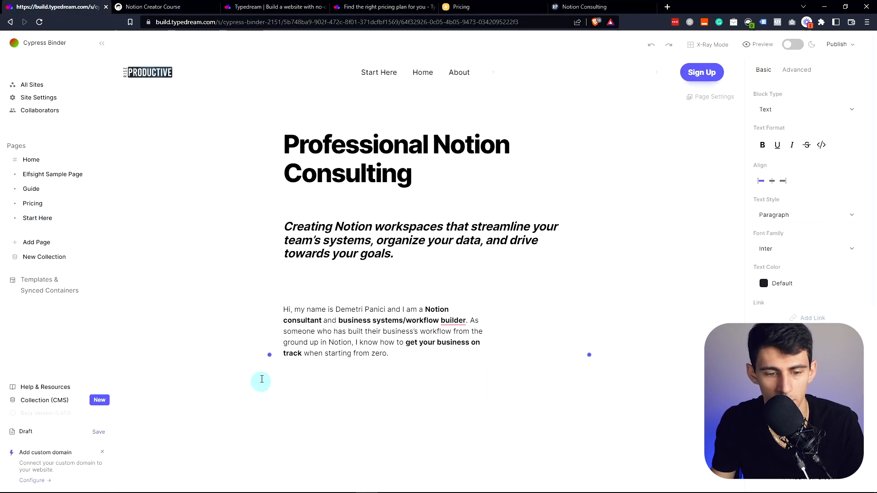
pyautogui.write('I deliver proven results to optimize not only your Notion workspace but your entire workflow using my Evergreen methodology to save you time and gain a positive ROI on this investment. That’s not just fluff, I guarantee you’ll save time and if you don’t I’ll give you all your money back.')
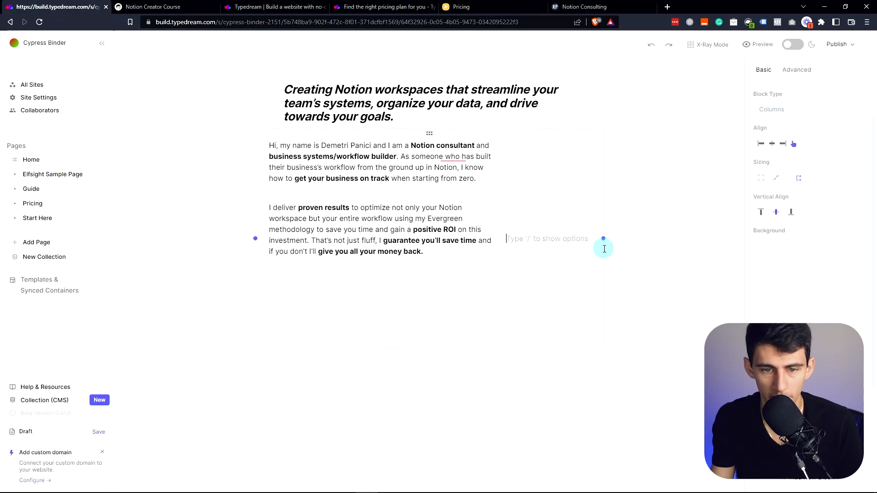
pyautogui.moveTo(603, 246); pyautogui.dragTo(622, 239)
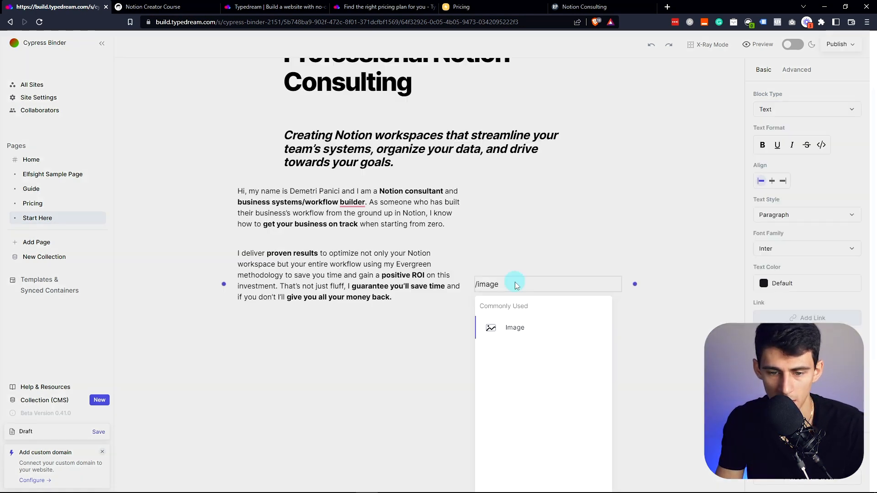
pyautogui.press('Return')
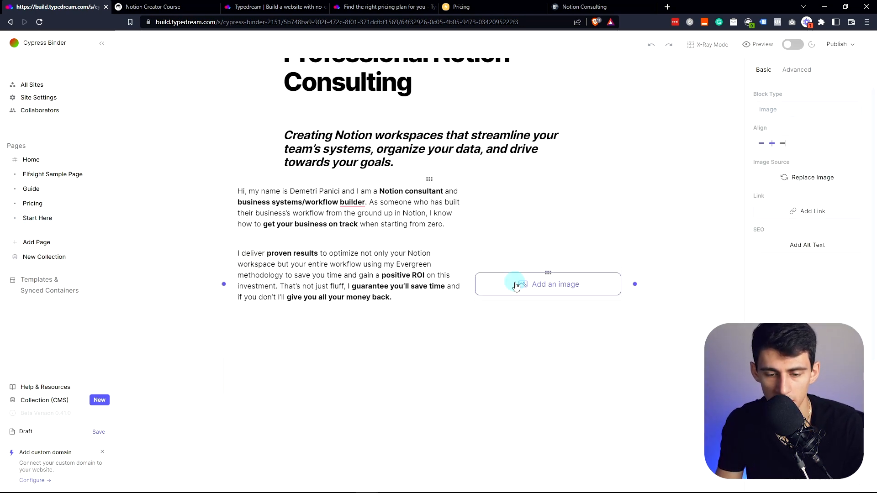
pyautogui.click(511, 289)
pyautogui.click(532, 352)
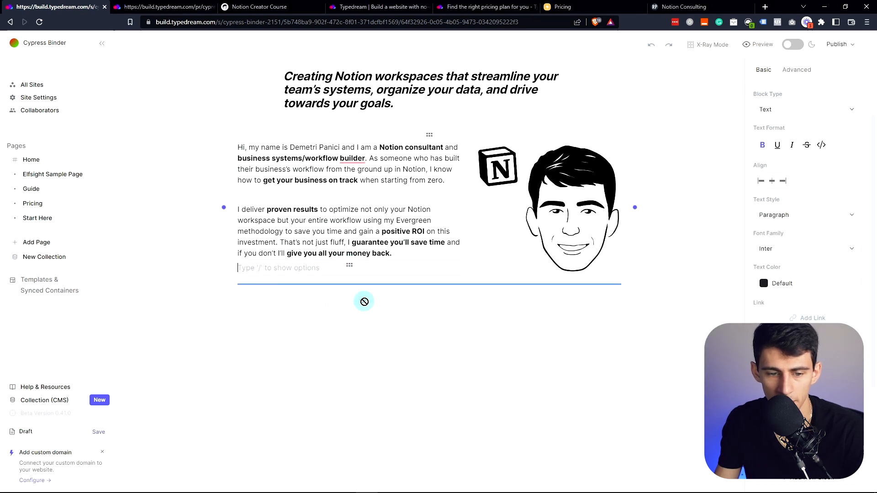
# - Move the empty block below the bio columns and duplicate the two-column section
pyautogui.moveTo(349, 261); pyautogui.dragTo(376, 284)
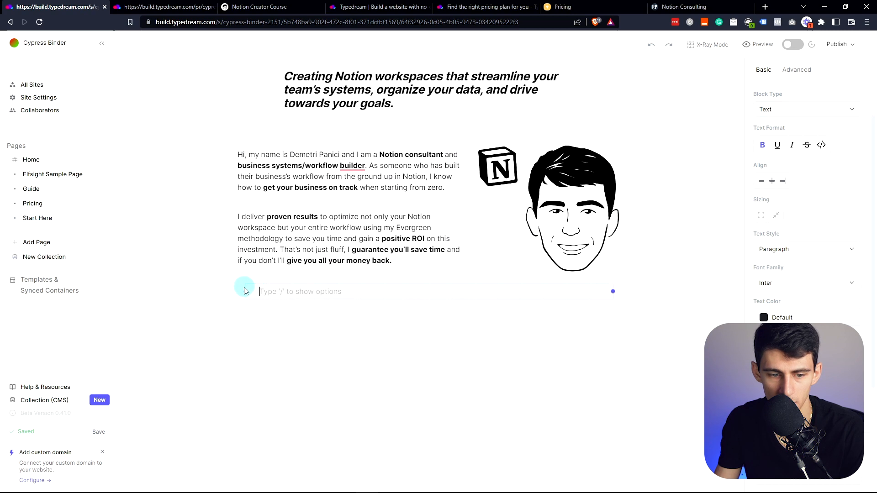
pyautogui.click(264, 283)
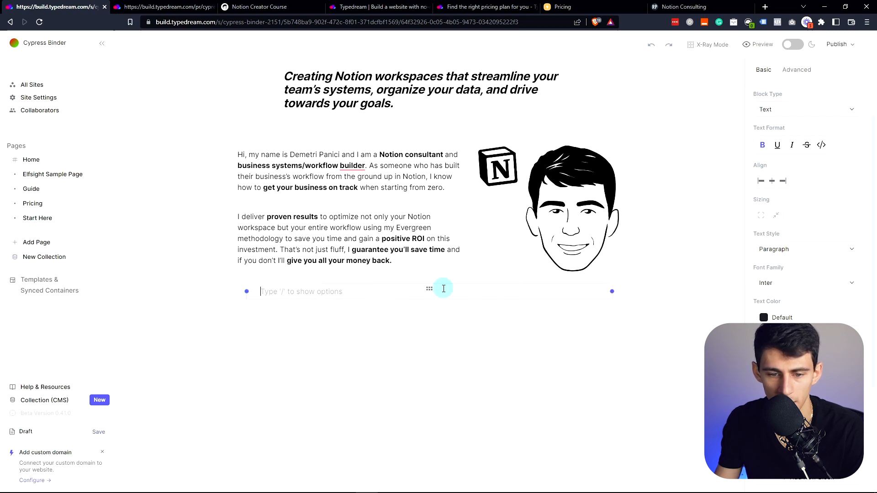
pyautogui.click(424, 131)
pyautogui.hotkey('ctrl', 'd')
# - Select the client testimonial quote on the riseproductive.com consulting page
pyautogui.click(430, 288)
pyautogui.click(684, 7)
pyautogui.scroll(-3, 293, 259)
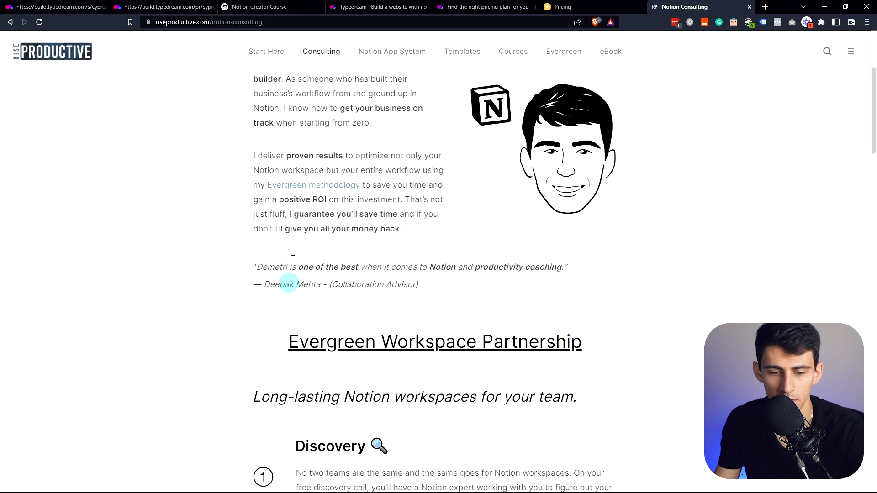
pyautogui.tripleClick(400, 266)
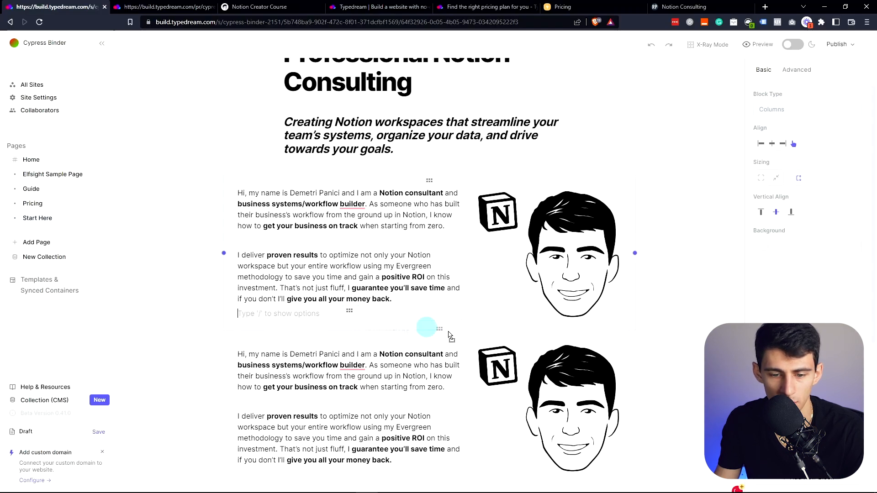
# - Paste the testimonial under the bio columns, styled Subtitle 3 and Heading 3 with its attribution merged
pyautogui.click(452, 332)
pyautogui.tripleClick(391, 337)
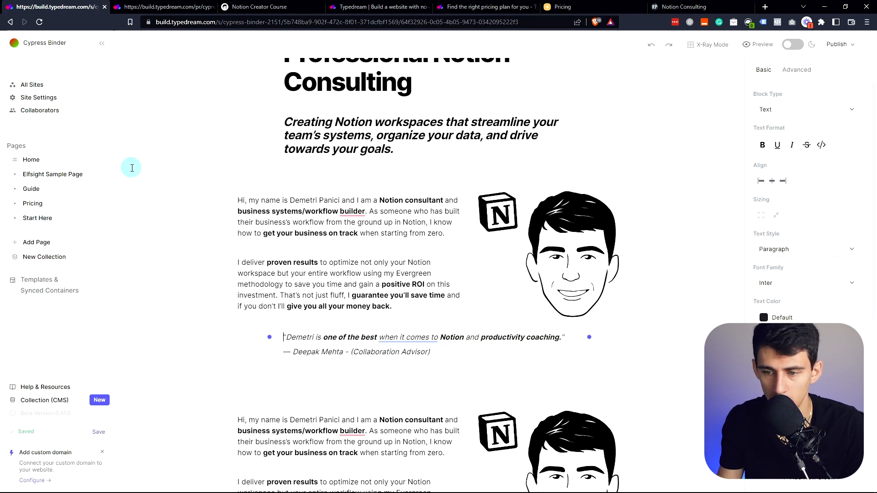
pyautogui.hotkey('shift', 'End')
pyautogui.click(804, 251)
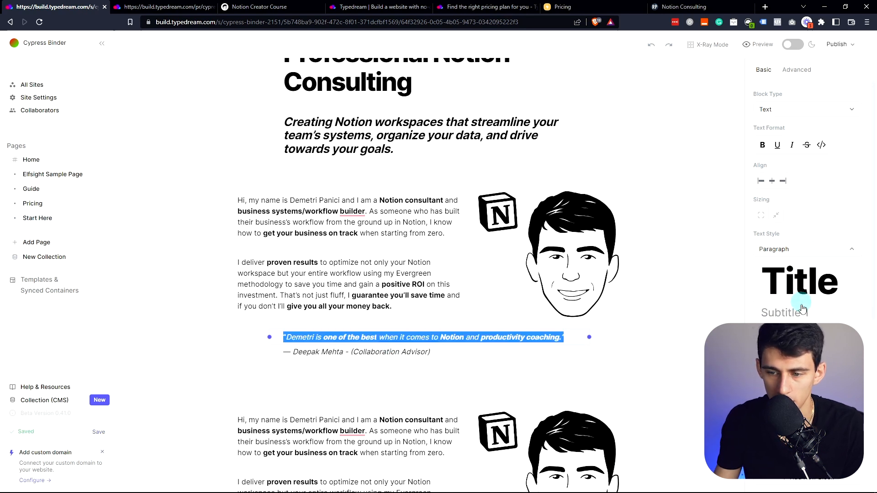
pyautogui.click(784, 352)
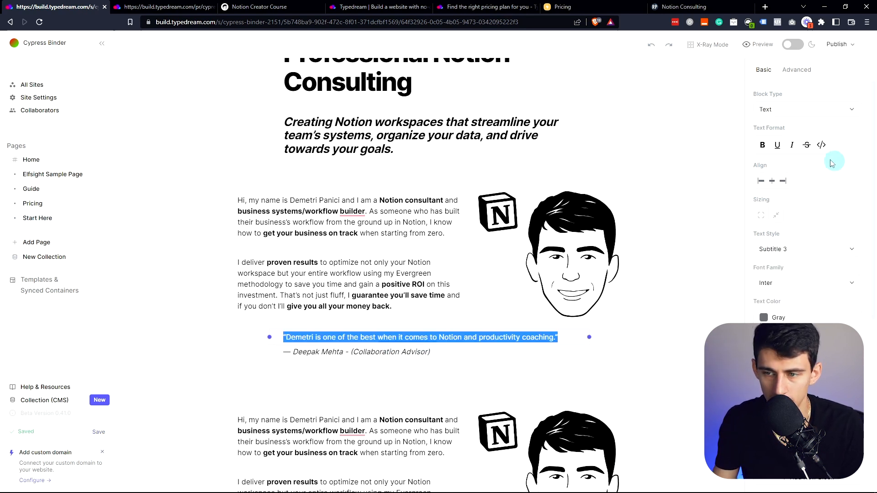
pyautogui.click(779, 169)
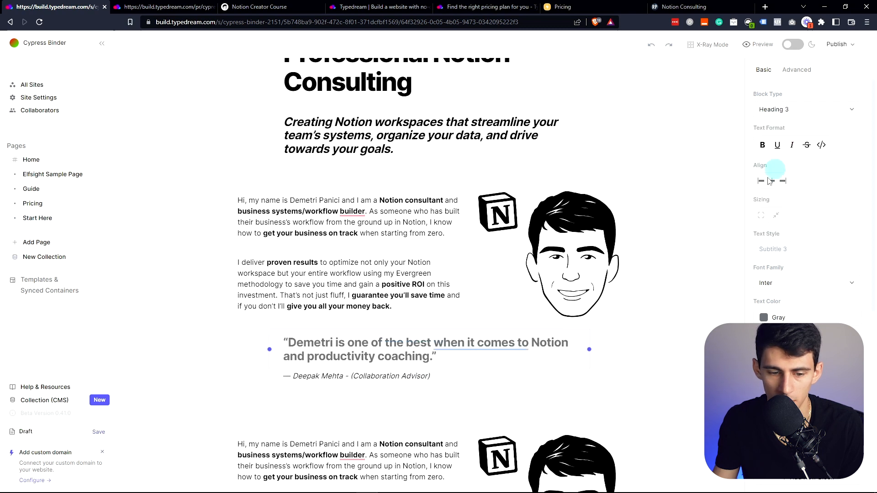
pyautogui.click(383, 365)
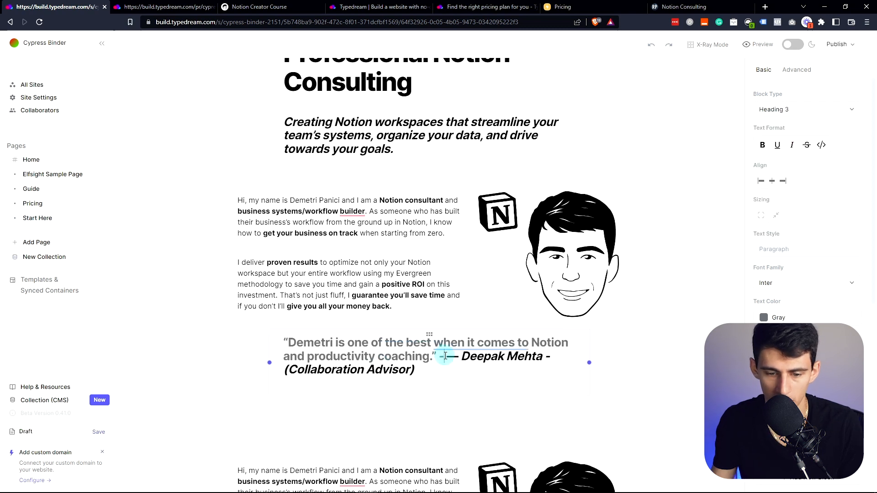
pyautogui.press('Delete')
# - Recolour the whole quote block, including its attribution, dark grey
pyautogui.tripleClick(446, 356)
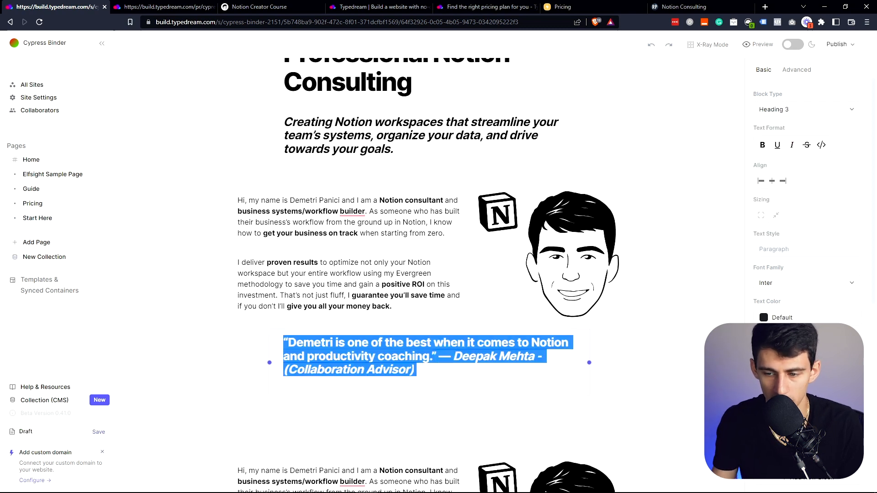
pyautogui.click(808, 316)
pyautogui.click(610, 316)
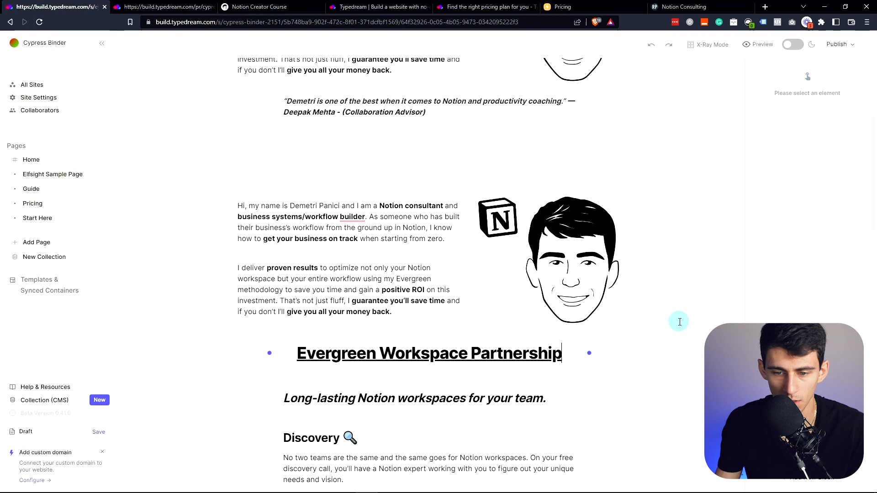
# - Delete the duplicated bio section and the leftover empty blocks above the Long-lasting line
pyautogui.moveTo(456, 315); pyautogui.dragTo(324, 206)
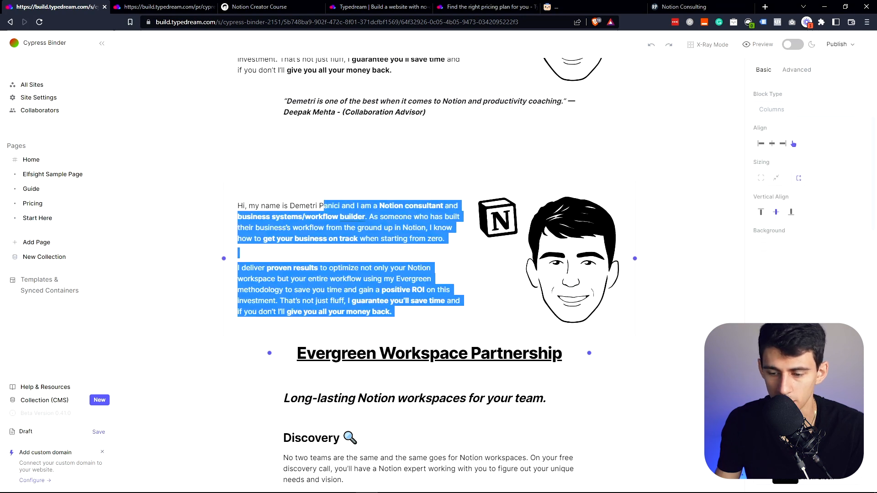
pyautogui.press('Delete')
pyautogui.click(365, 165)
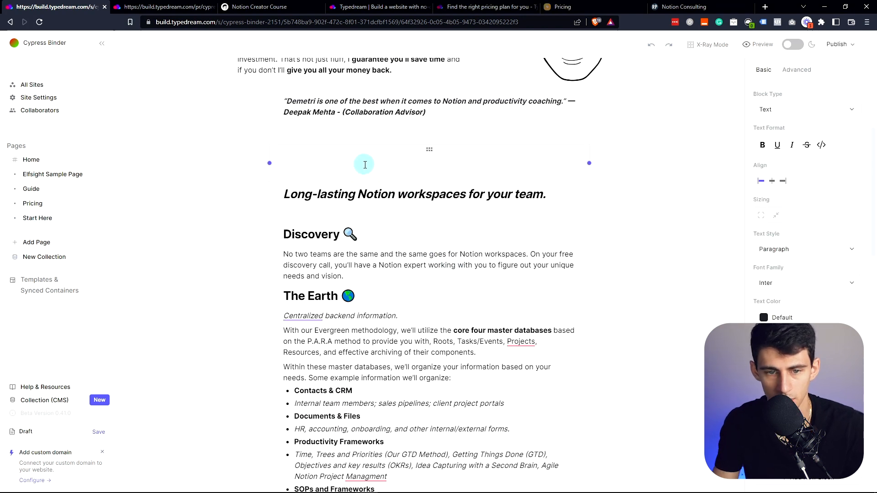
pyautogui.press('BackSpace')
pyautogui.press('BackSpace')
pyautogui.press('BackSpace')
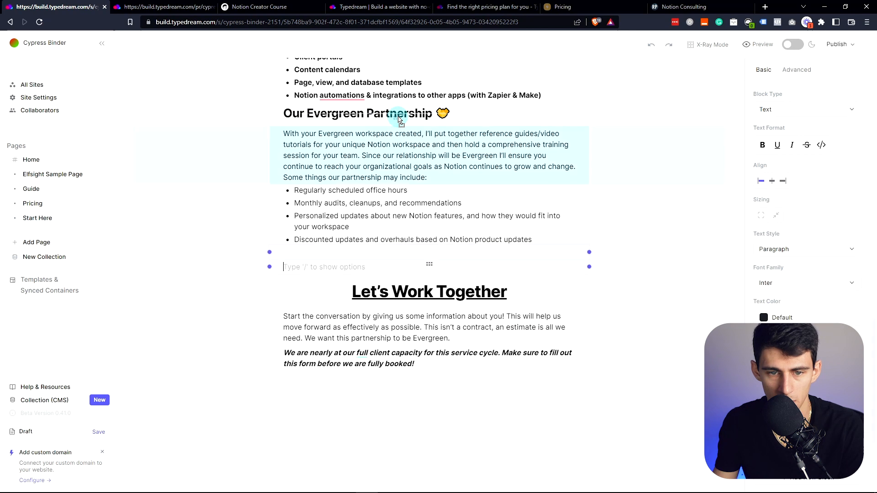
# - Move an empty block above Our Evergreen Partnership and add a blank line there
pyautogui.moveTo(398, 120); pyautogui.dragTo(397, 114)
pyautogui.scroll(2, 383, 182)
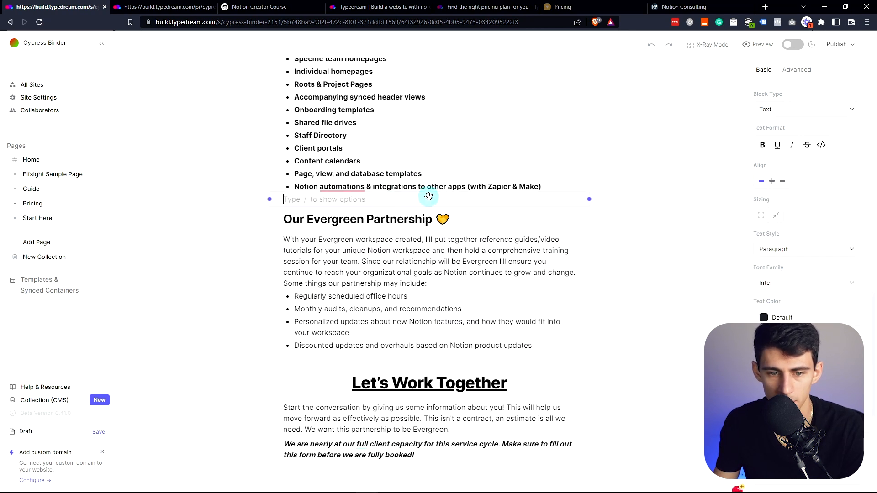
pyautogui.press('Return')
pyautogui.scroll(2, 398, 231)
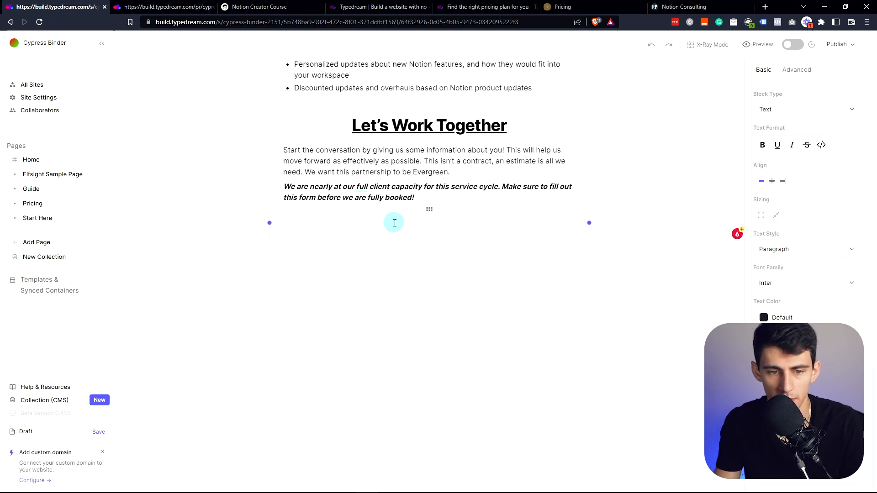
pyautogui.click(462, 167)
# - Embed the contact form from its link under the capacity notice and widen it
pyautogui.press('Return')
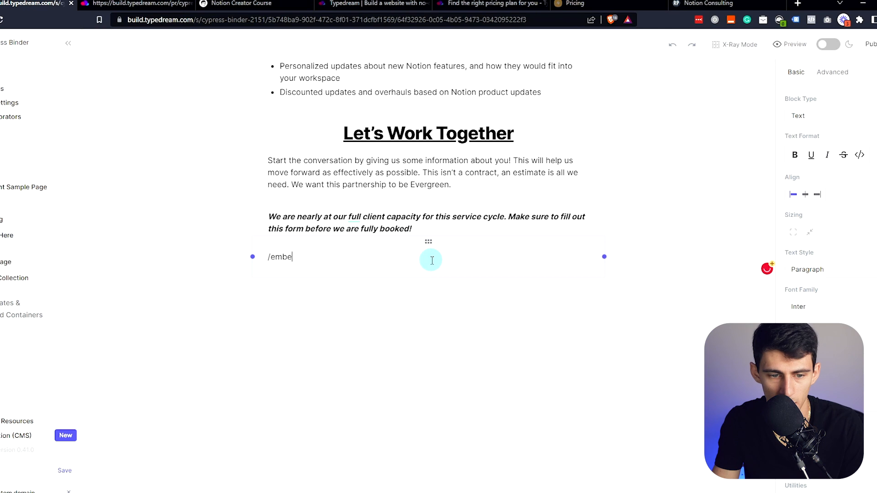
pyautogui.press('BackSpace')
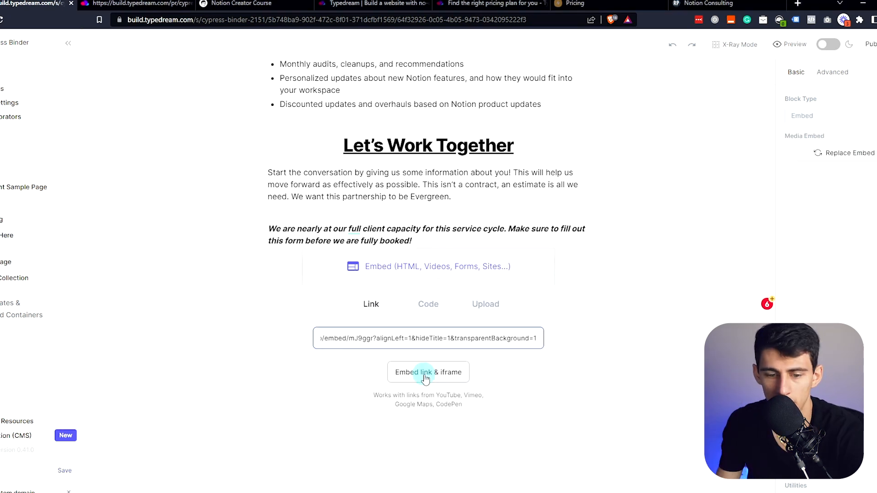
pyautogui.click(426, 379)
pyautogui.scroll(-1, 402, 302)
pyautogui.moveTo(308, 454); pyautogui.dragTo(257, 491)
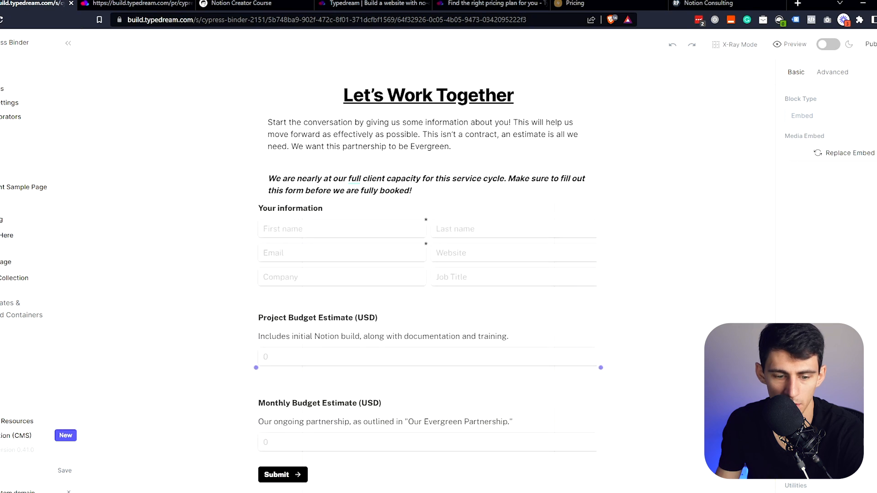
# - Fine-tune the embedded form's size and add an empty line below the booking notice
pyautogui.scroll(-3, 180, 391)
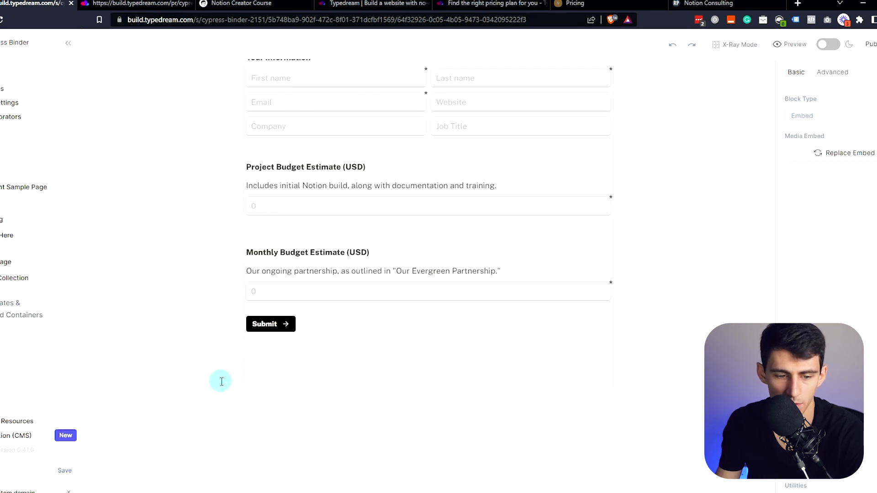
pyautogui.moveTo(244, 385); pyautogui.dragTo(246, 390)
pyautogui.click(415, 338)
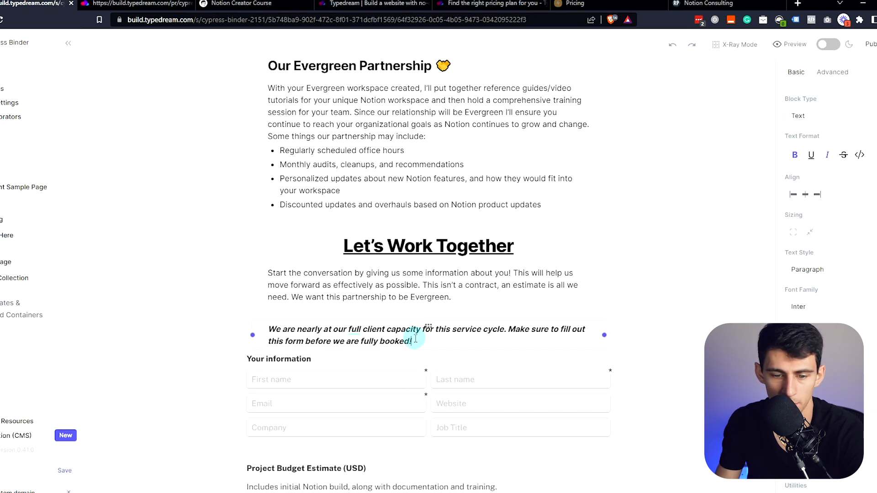
pyautogui.press('Return')
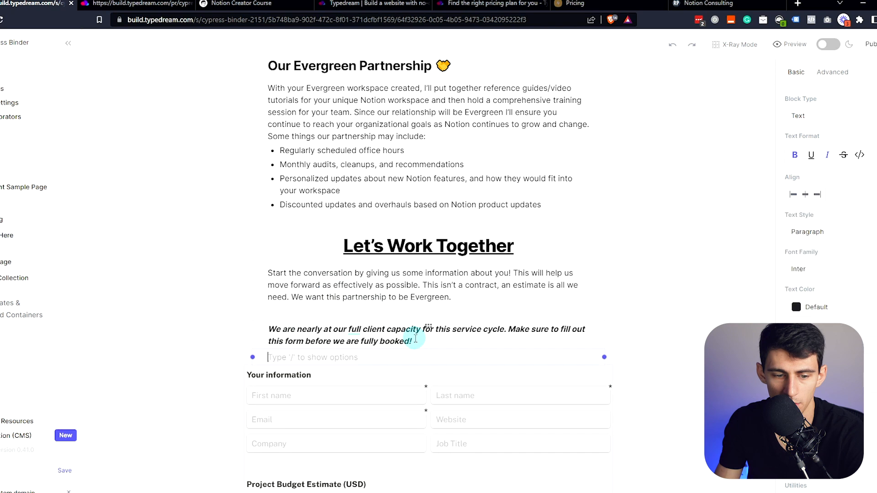
pyautogui.scroll(-2, 374, 409)
pyautogui.click(787, 44)
pyautogui.scroll(-3, 503, 75)
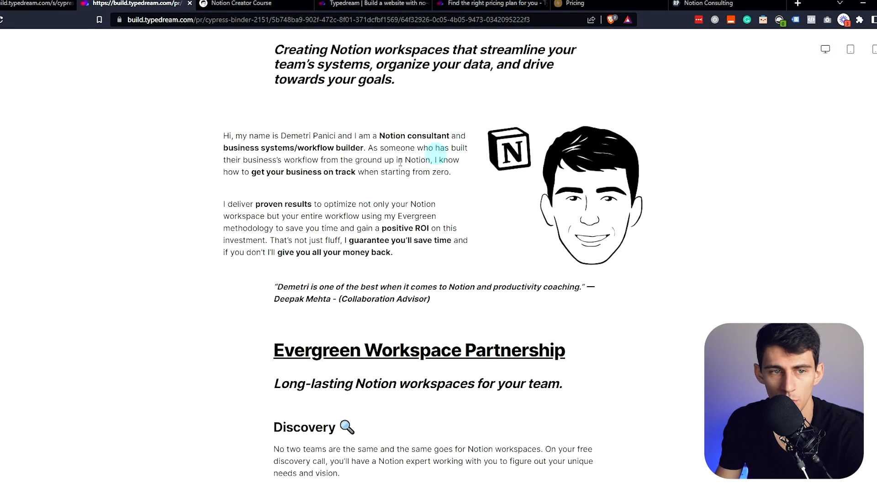
pyautogui.scroll(-15, 450, 219)
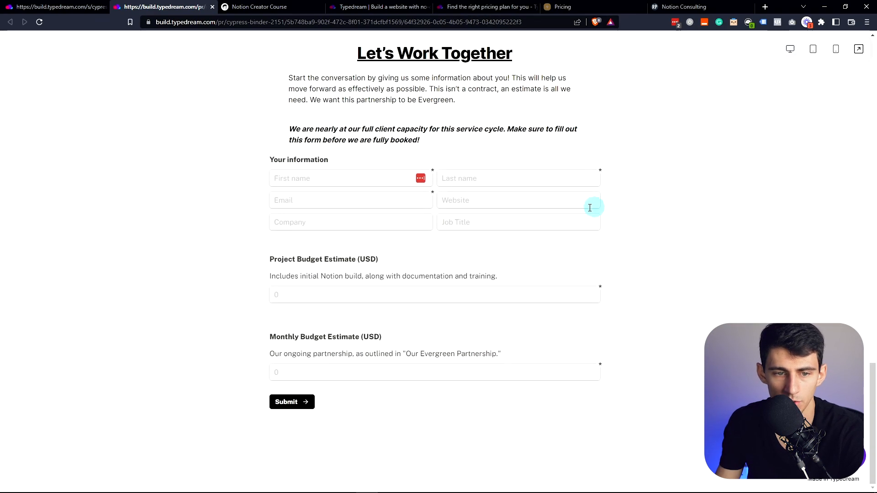
pyautogui.scroll(4, 590, 205)
pyautogui.click(684, 6)
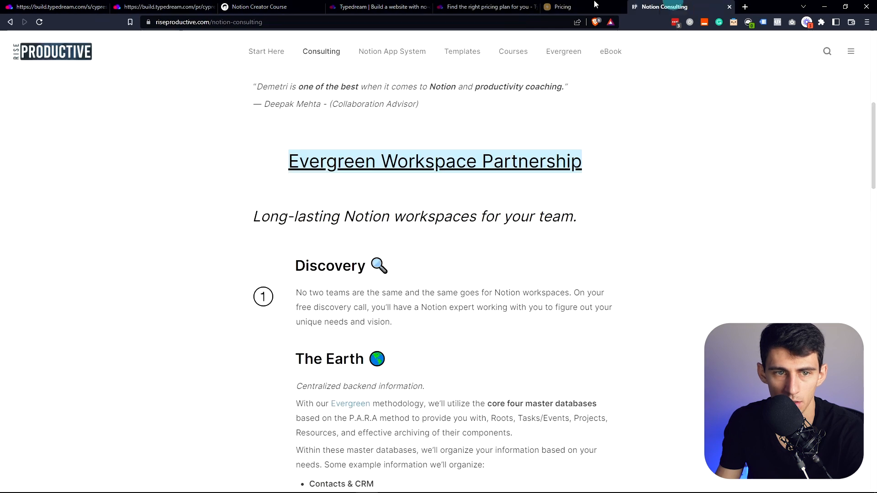
pyautogui.moveTo(684, 7); pyautogui.dragTo(257, 4)
pyautogui.scroll(8, 351, 179)
pyautogui.scroll(-20, 351, 231)
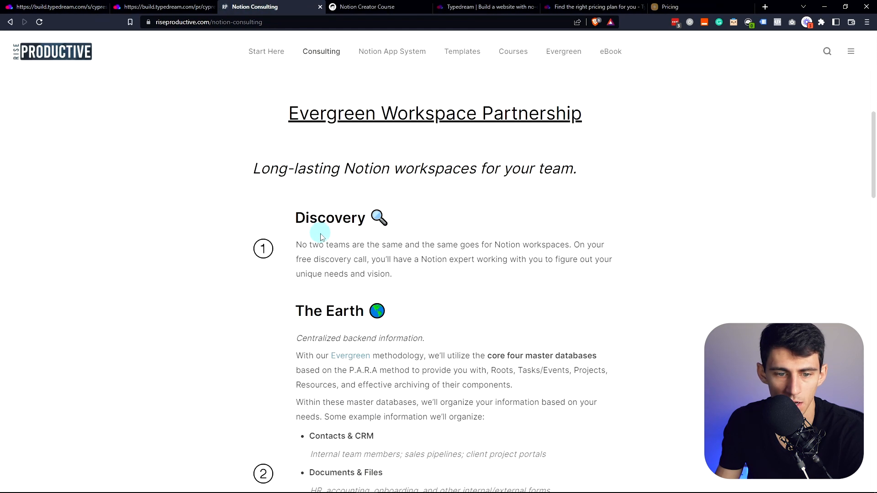
pyautogui.scroll(-8, 419, 214)
pyautogui.scroll(20, 448, 201)
pyautogui.scroll(10, 325, 241)
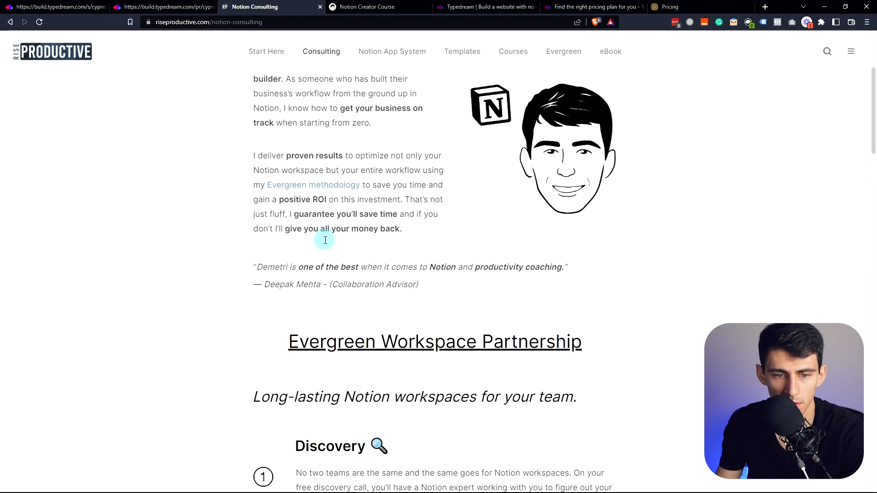
pyautogui.click(147, 6)
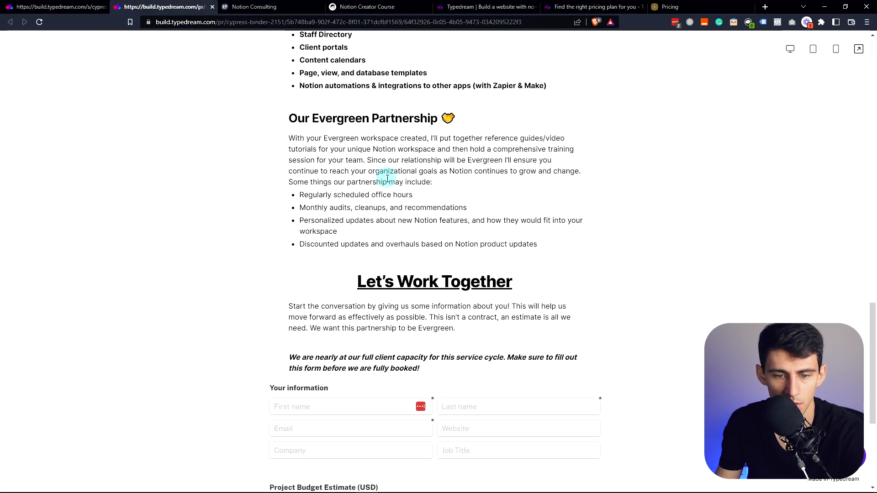
pyautogui.scroll(19, 383, 170)
pyautogui.scroll(3, 335, 167)
pyautogui.scroll(-4, 304, 124)
pyautogui.click(58, 5)
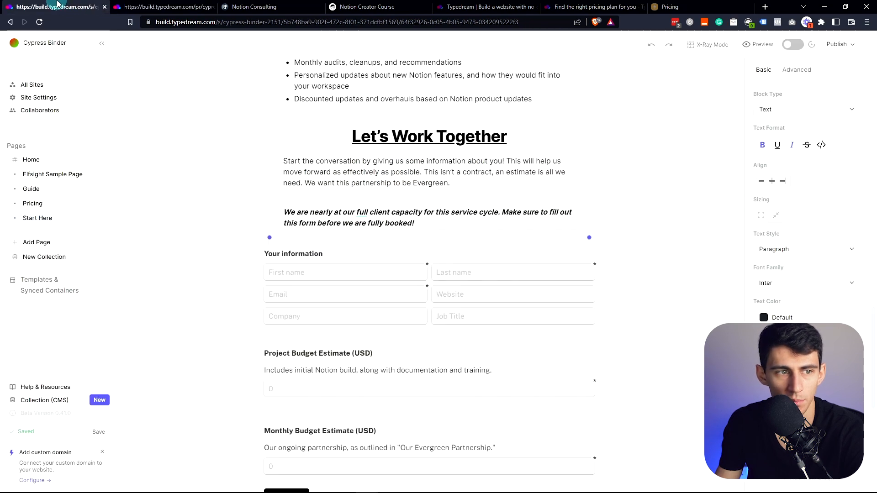
# - Give the selected Let's Work Together text a Slide In animation, toggling its mobile visibility
pyautogui.scroll(1, 521, 205)
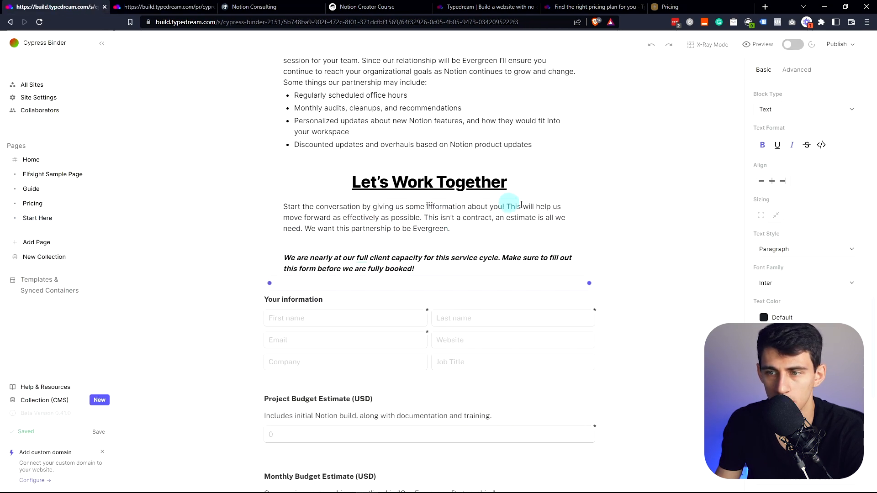
pyautogui.click(797, 71)
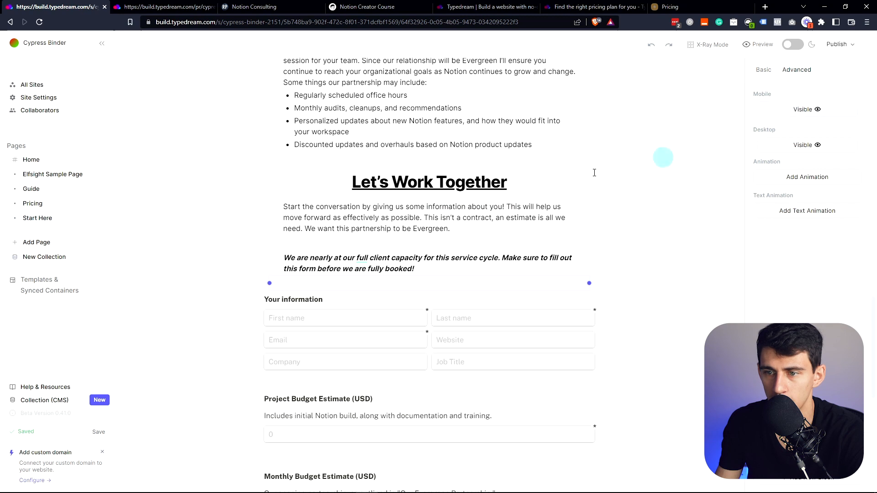
pyautogui.scroll(20, 352, 222)
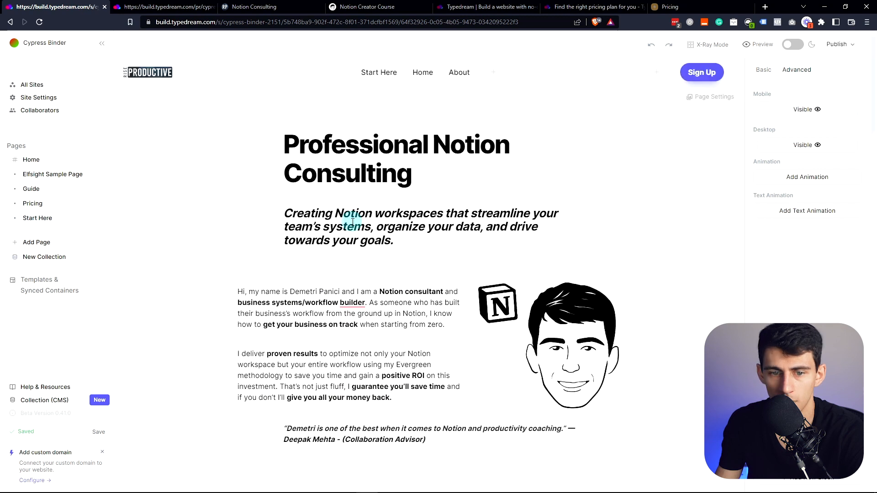
pyautogui.click(795, 111)
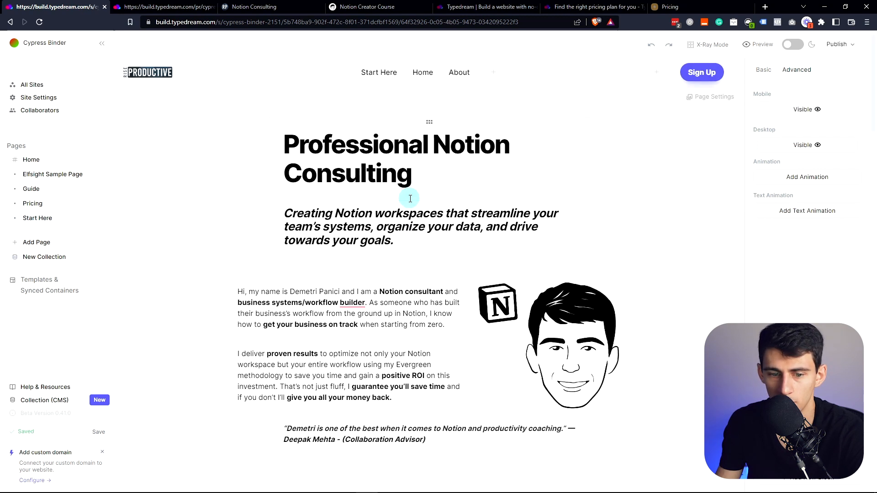
pyautogui.scroll(-10, 347, 187)
pyautogui.scroll(-7, 356, 197)
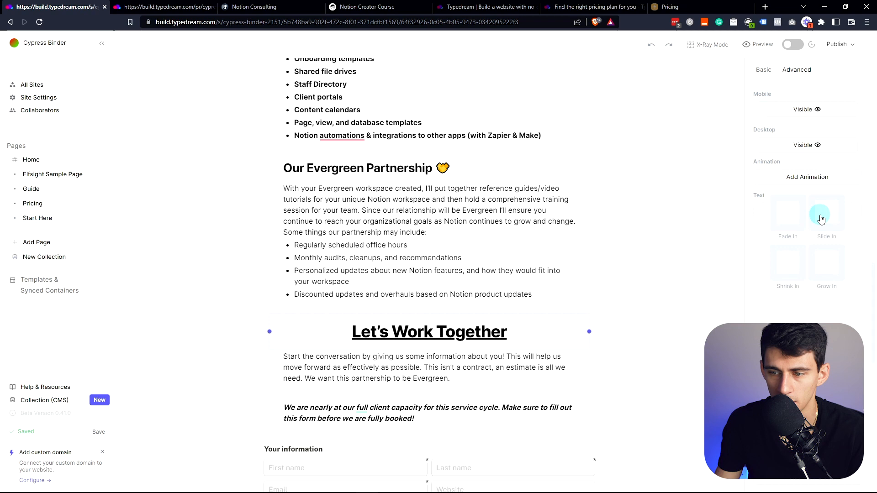
pyautogui.click(821, 219)
# - Select the italic booking notice and the embedded contact form blocks
pyautogui.scroll(-3, 646, 194)
pyautogui.click(538, 270)
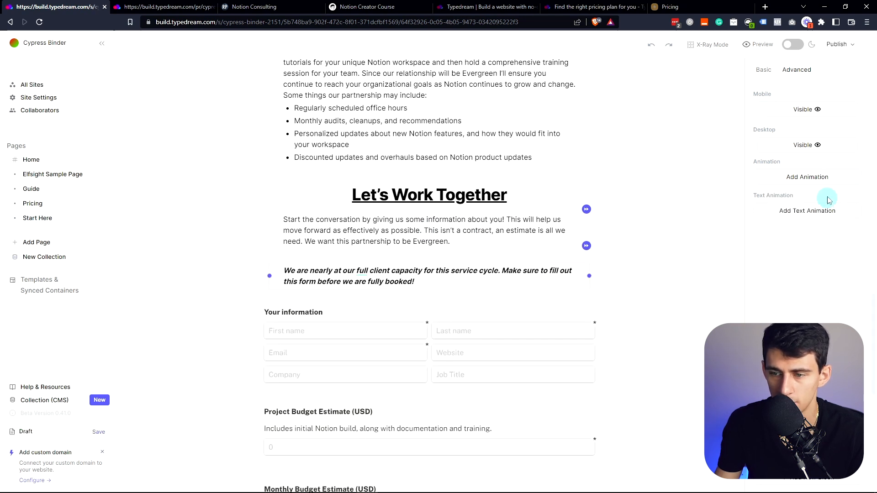
pyautogui.click(454, 309)
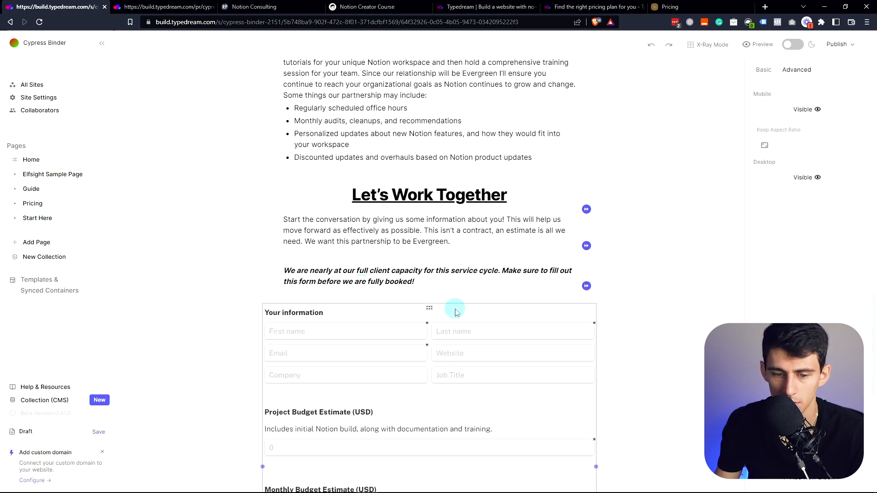
pyautogui.hotkey('ctrl', 'Tab')
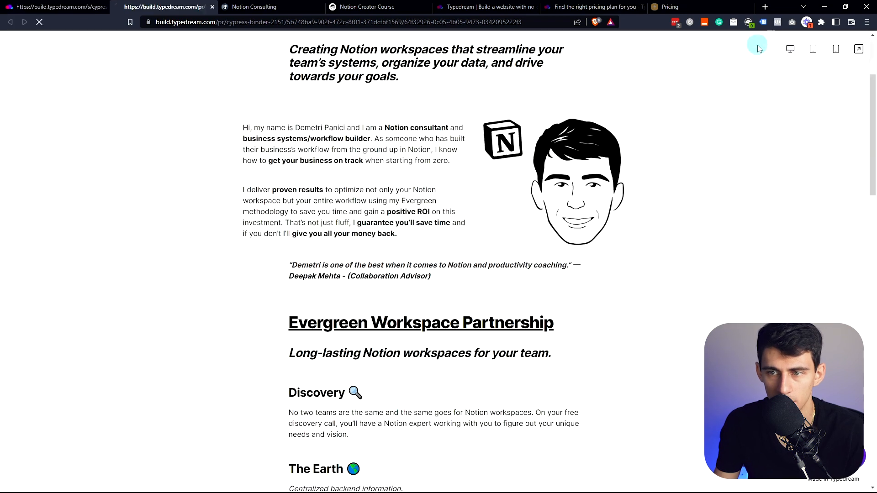
pyautogui.scroll(-6, 405, 192)
pyautogui.scroll(-12, 405, 196)
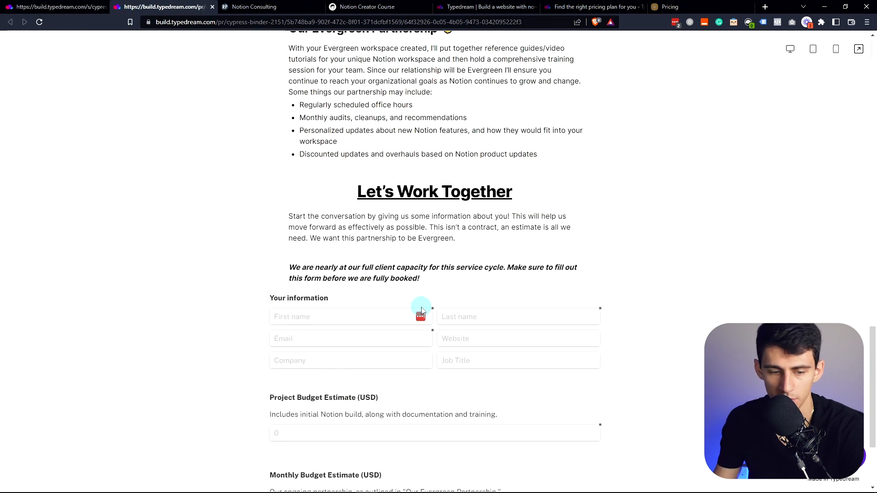
pyautogui.scroll(-1, 395, 302)
pyautogui.hotkey('ctrl', 'shift', 'Tab')
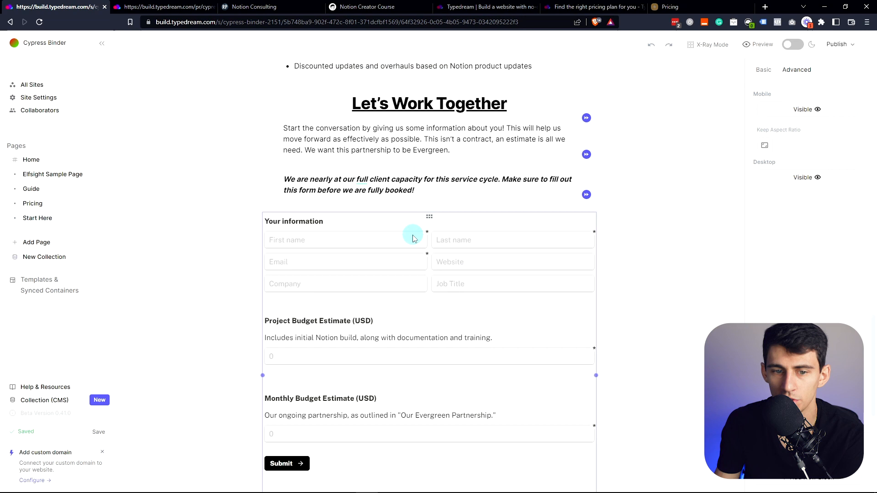
pyautogui.scroll(8, 413, 231)
pyautogui.scroll(-6, 436, 251)
pyautogui.scroll(10, 435, 255)
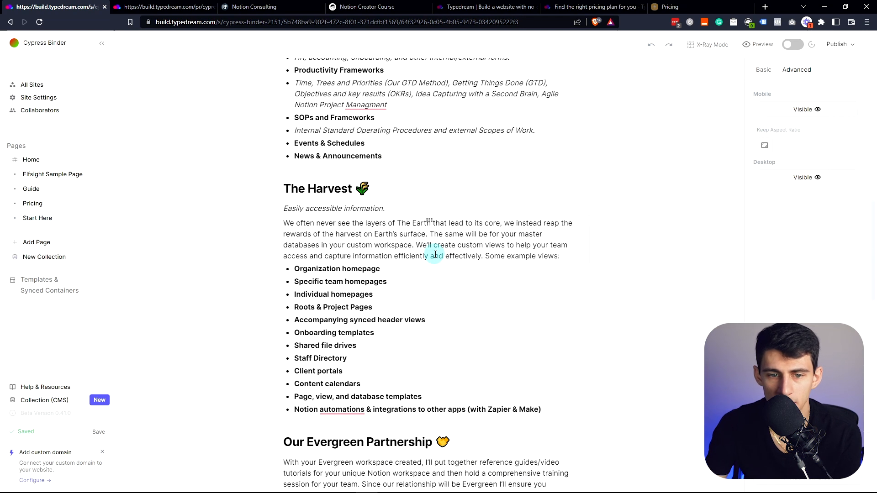
pyautogui.hotkey('ctrl', 'Tab')
pyautogui.click(814, 49)
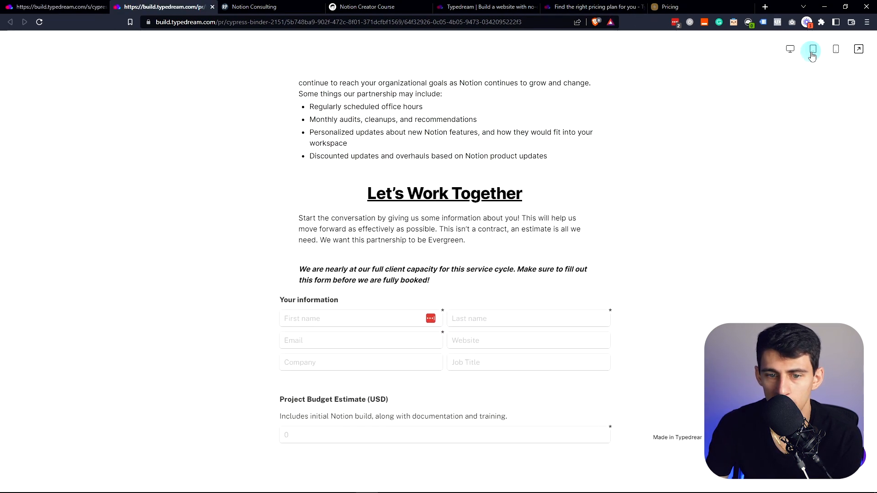
pyautogui.scroll(15, 486, 197)
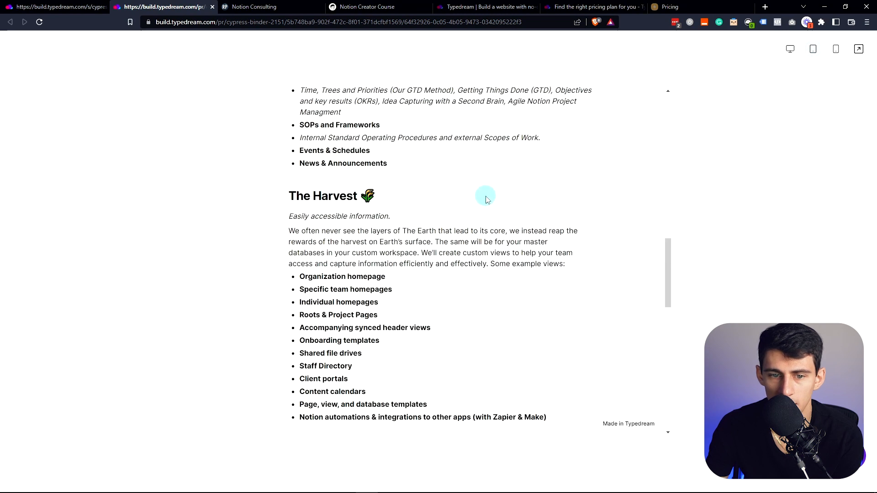
pyautogui.click(836, 49)
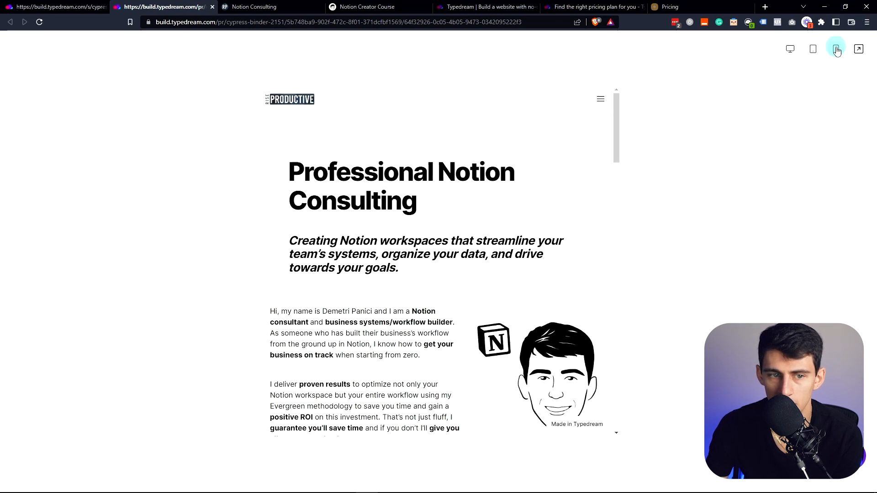
pyautogui.scroll(-1, 497, 262)
pyautogui.scroll(-6, 498, 262)
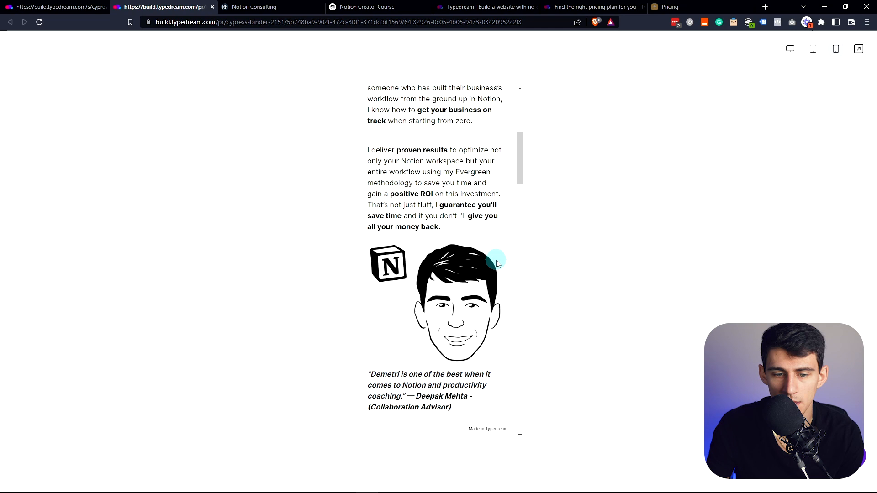
pyautogui.scroll(6, 495, 260)
pyautogui.scroll(-8, 463, 218)
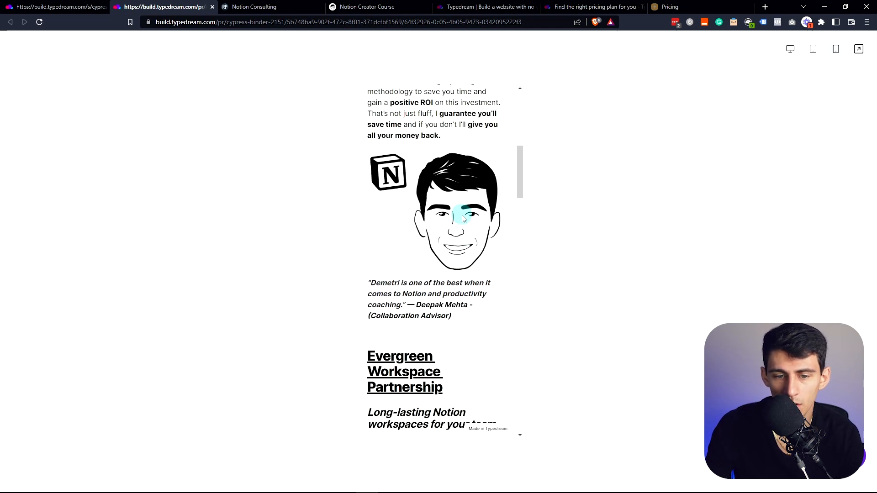
pyautogui.scroll(6, 475, 235)
pyautogui.scroll(-3, 471, 220)
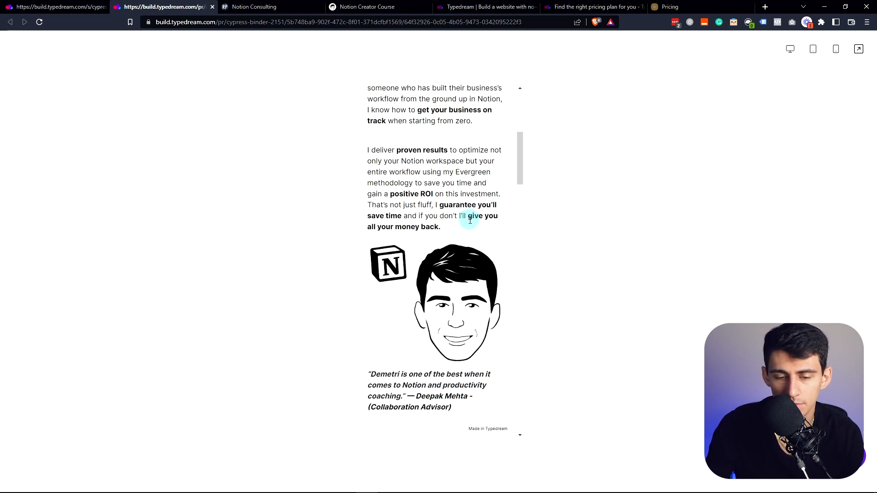
pyautogui.scroll(-2, 467, 217)
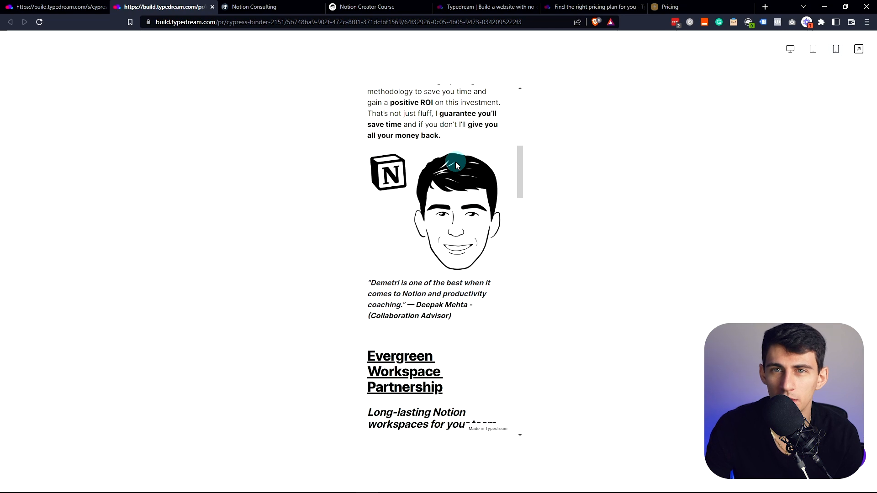
pyautogui.click(40, 5)
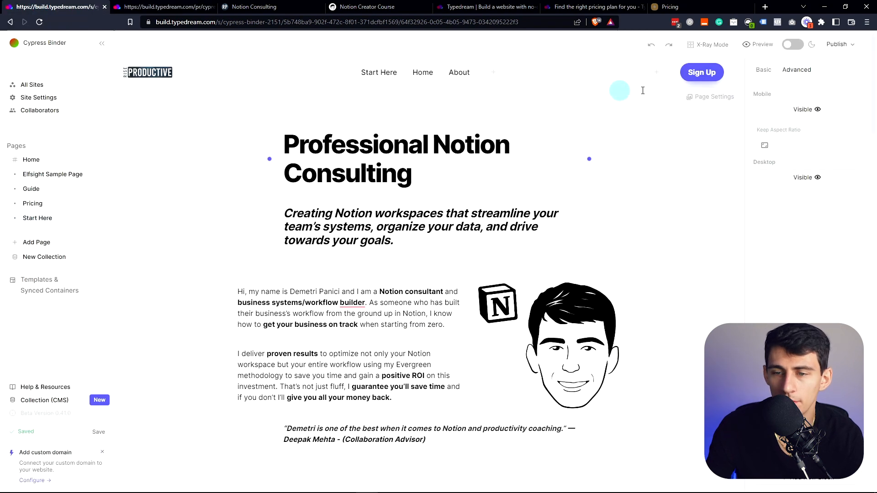
pyautogui.scroll(-20, 264, 325)
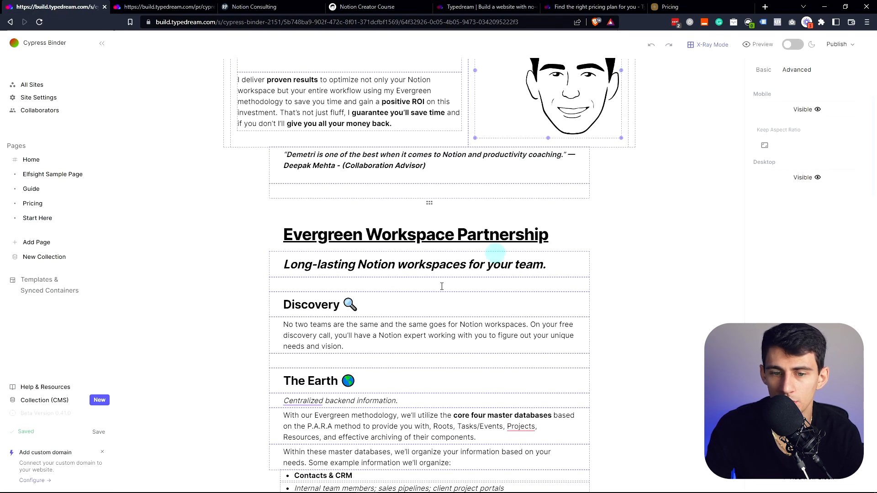
pyautogui.scroll(-8, 402, 257)
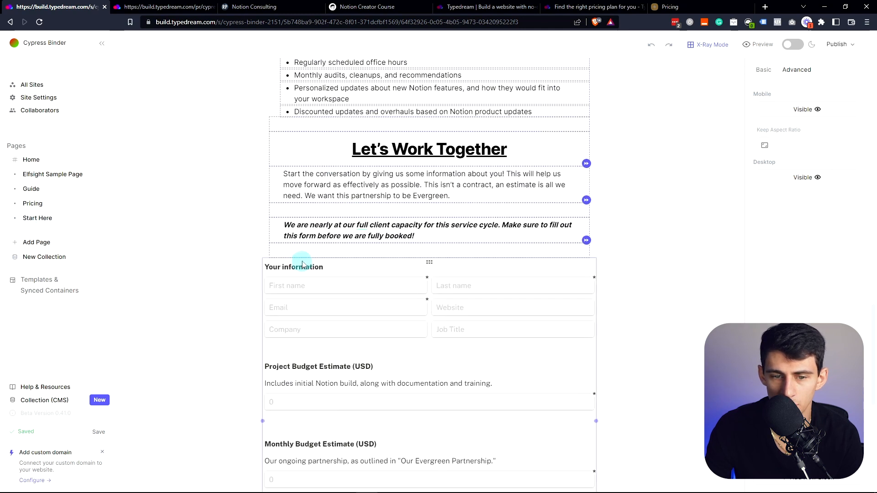
pyautogui.scroll(-4, 237, 377)
pyautogui.scroll(10, 338, 386)
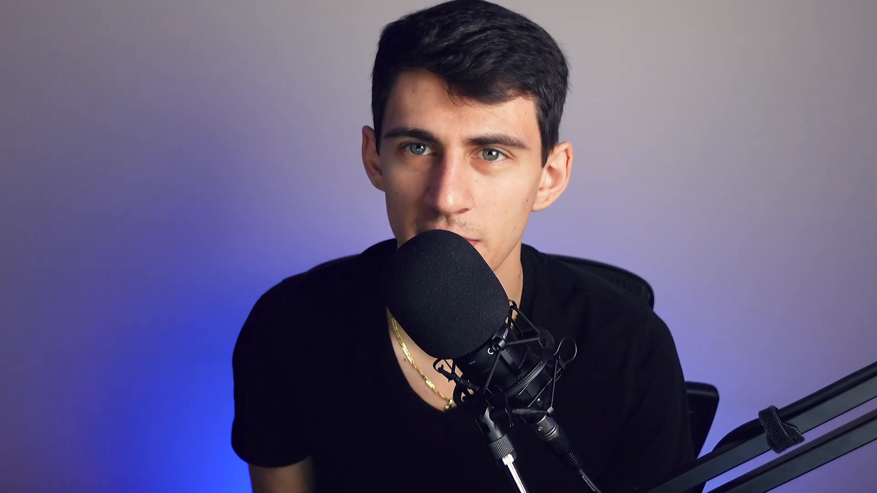